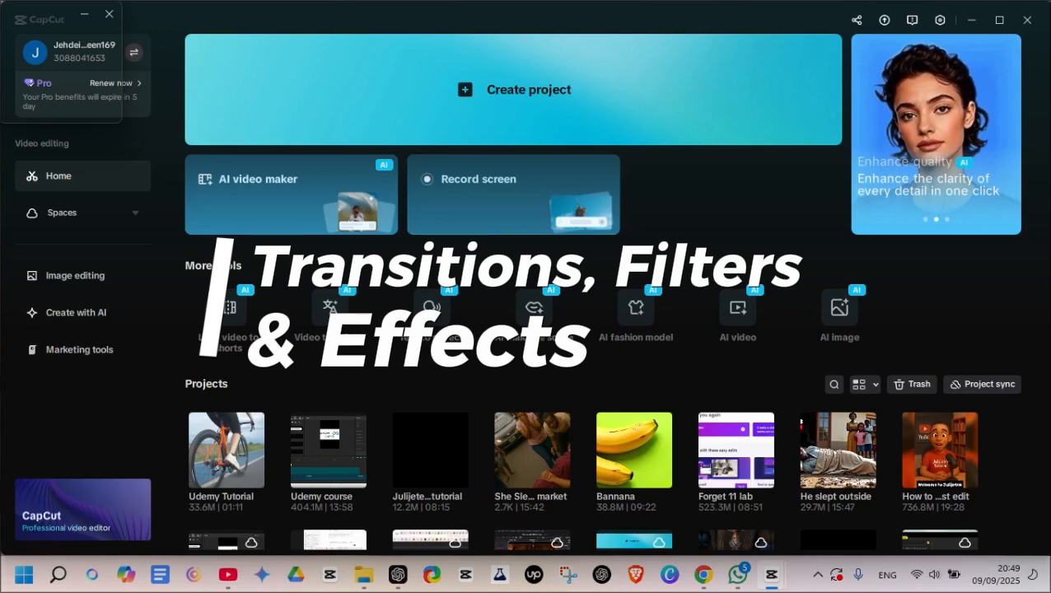
- Open the Udemy Tutorial project and display the Basic category of transitions
left_click(244, 437)
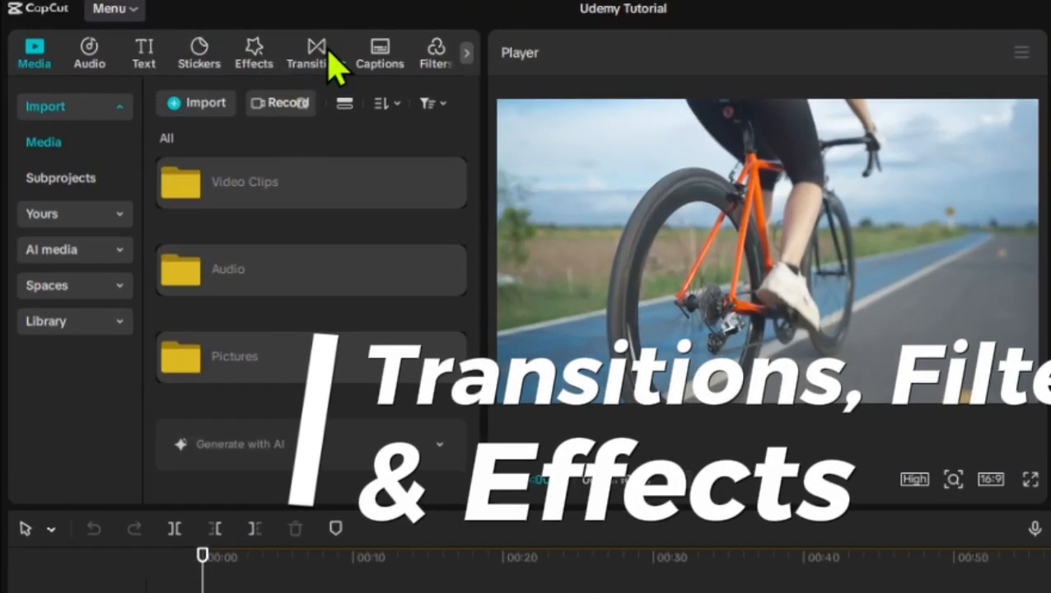
left_click(320, 60)
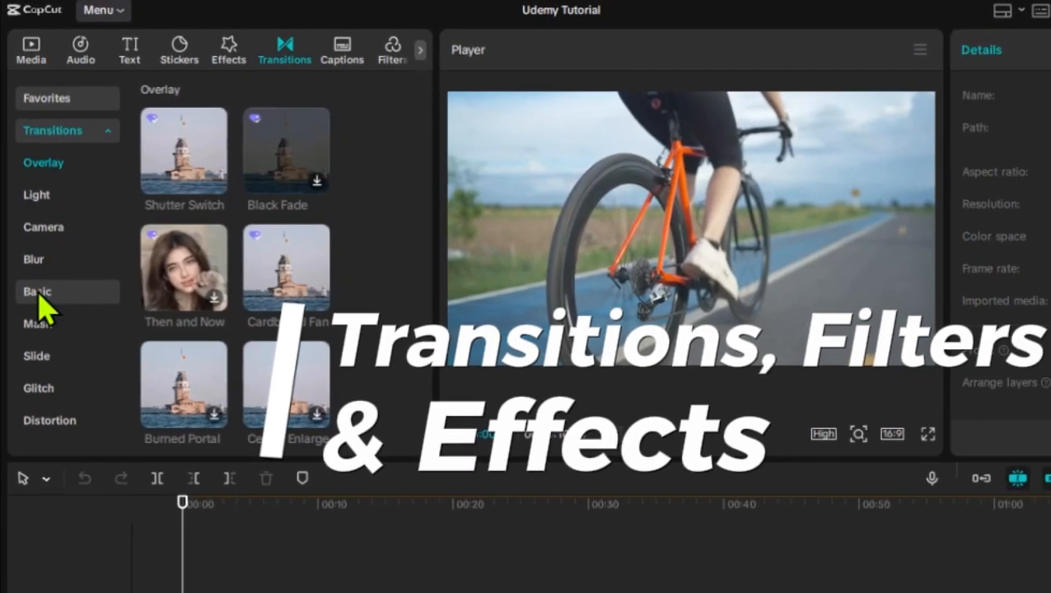
left_click(37, 295)
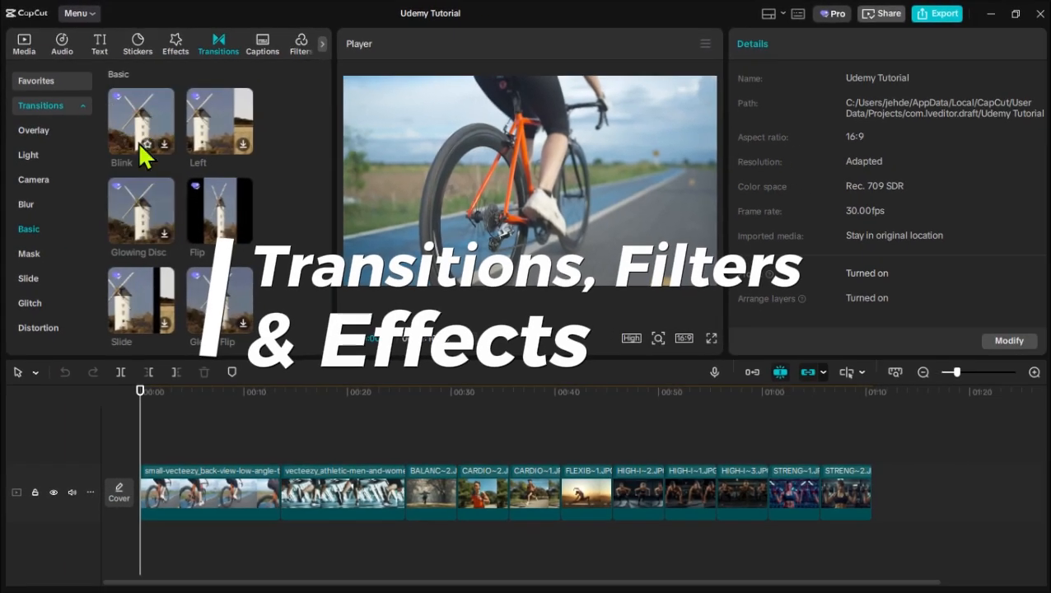
- Add the Slide transition between the cycling clip and the treadmill clip on the timeline
left_click(167, 320)
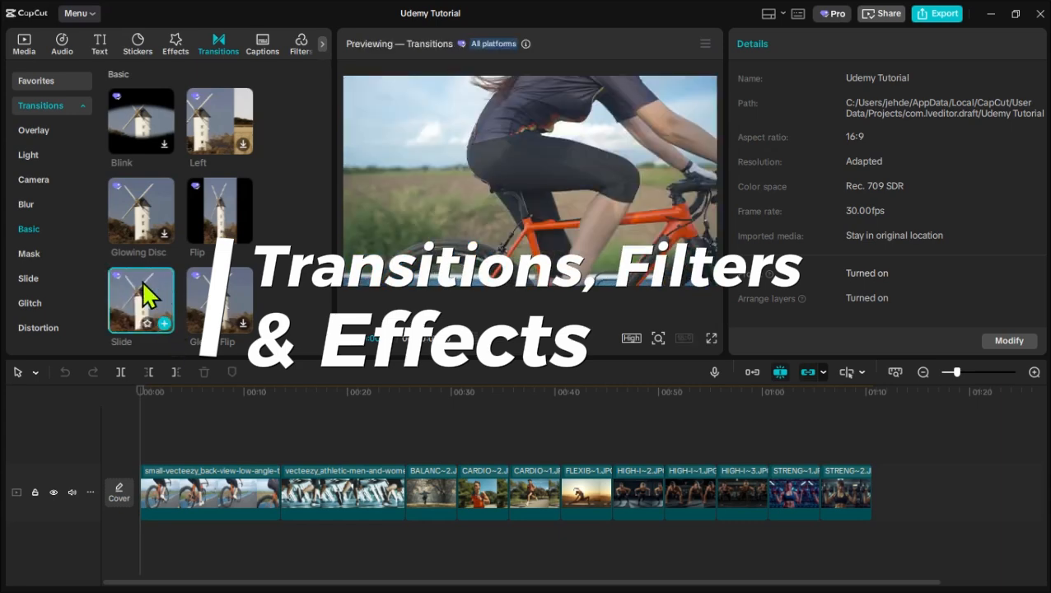
left_click_drag(146, 295, 269, 469)
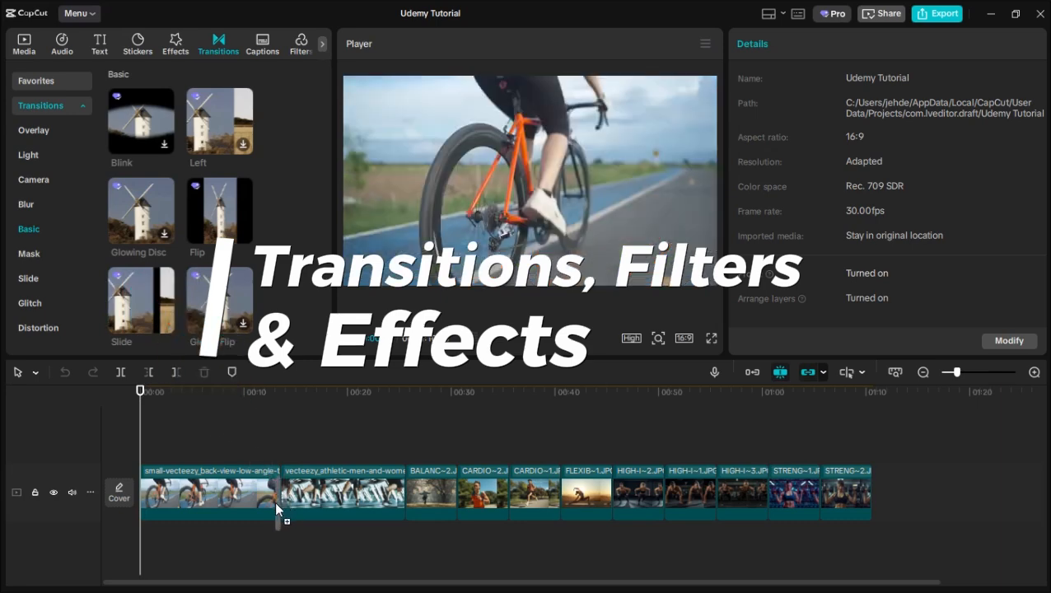
left_click_drag(278, 486, 278, 486)
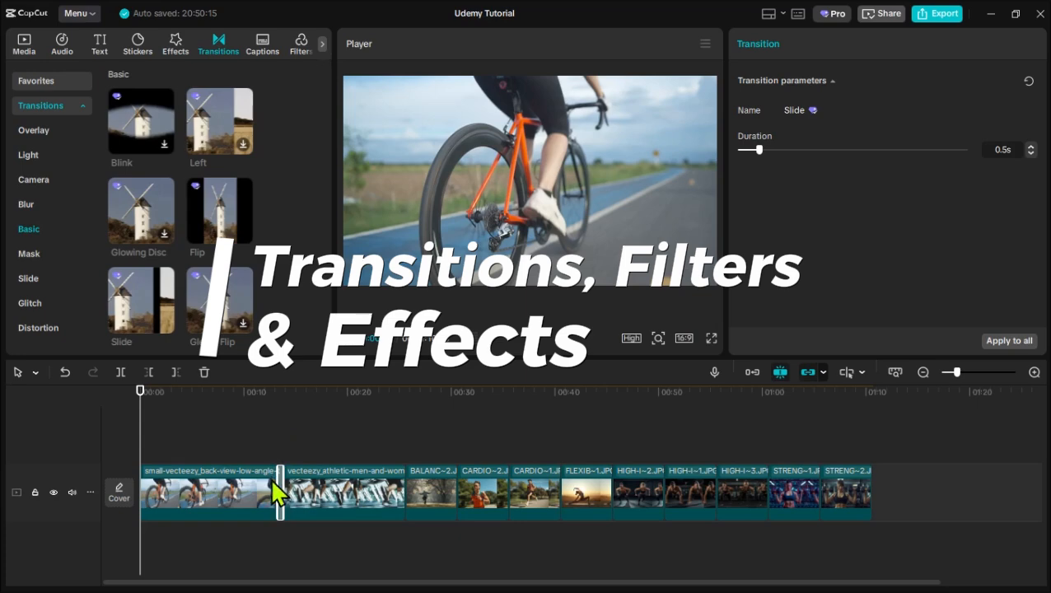
- Lengthen the Slide transition between the first two clips to 1.1 s and shorten it back to 0.6 s
left_click(259, 428)
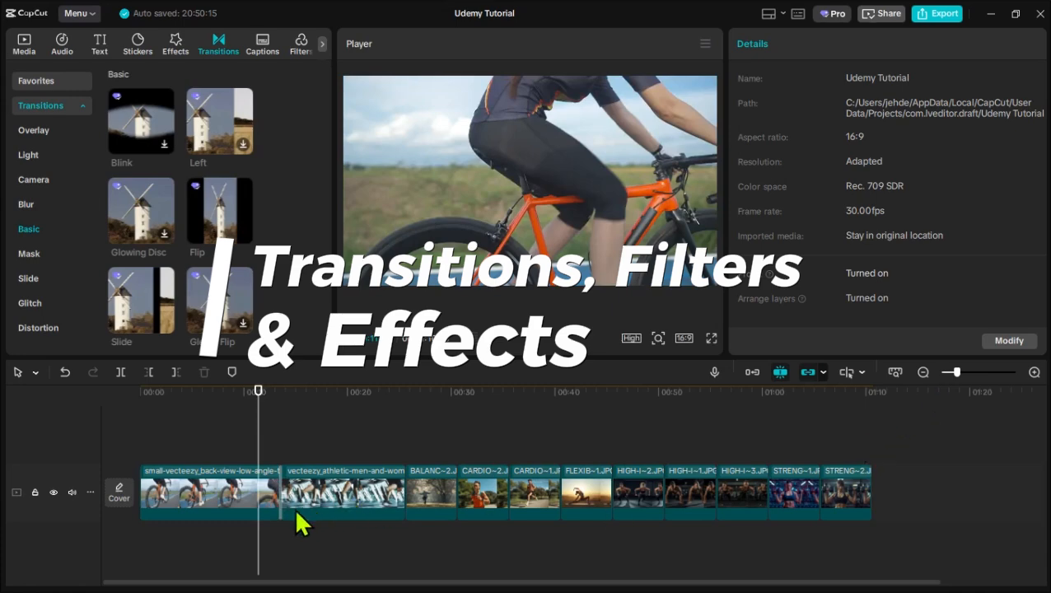
left_click(231, 493)
left_click(1034, 373)
left_click(1034, 373)
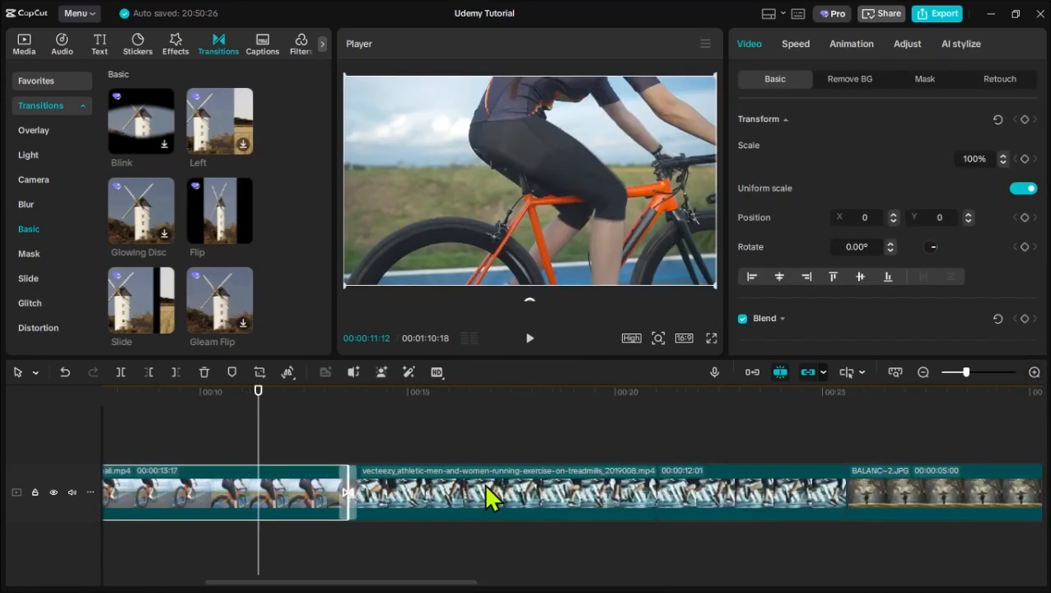
left_click(1034, 373)
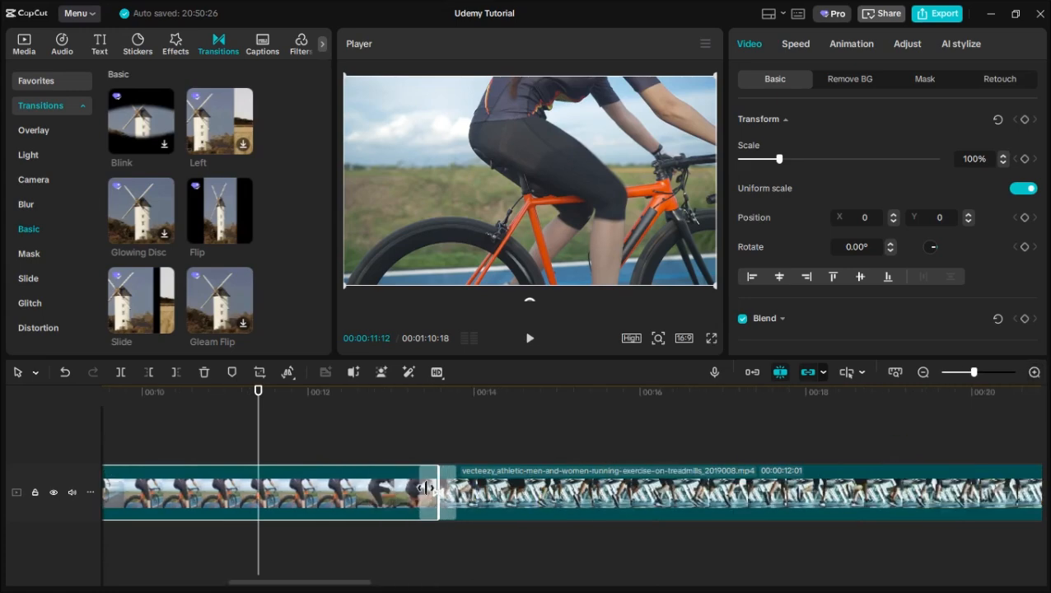
left_click(430, 490)
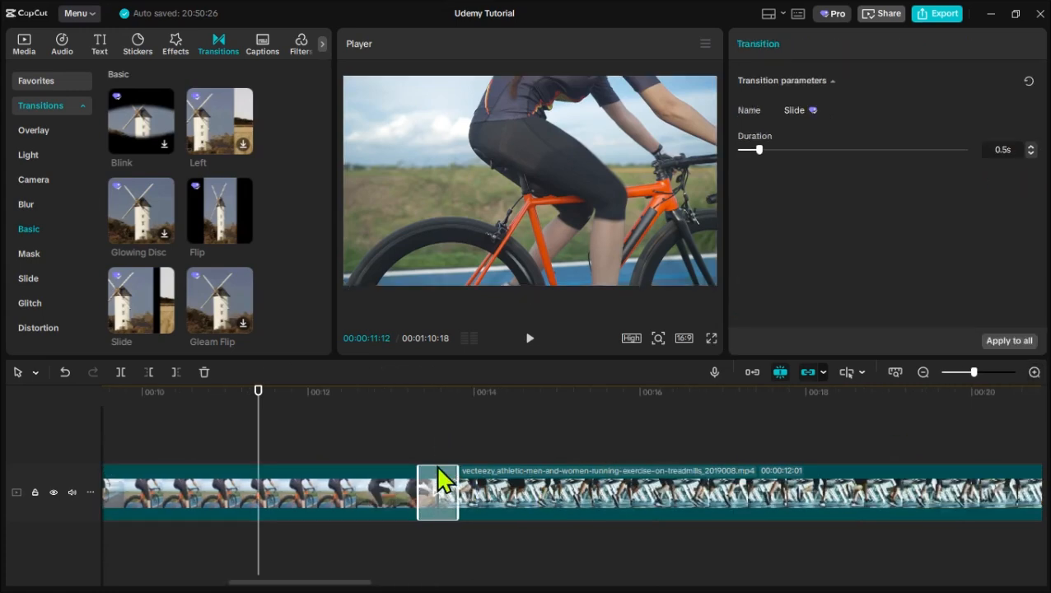
left_click_drag(417, 484, 400, 485)
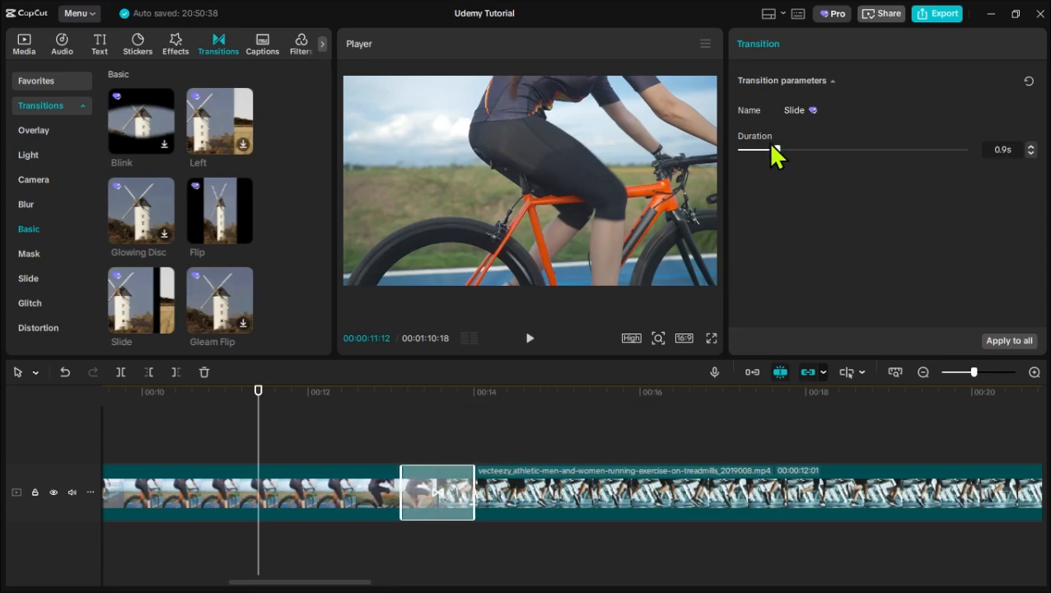
left_click_drag(775, 150, 787, 213)
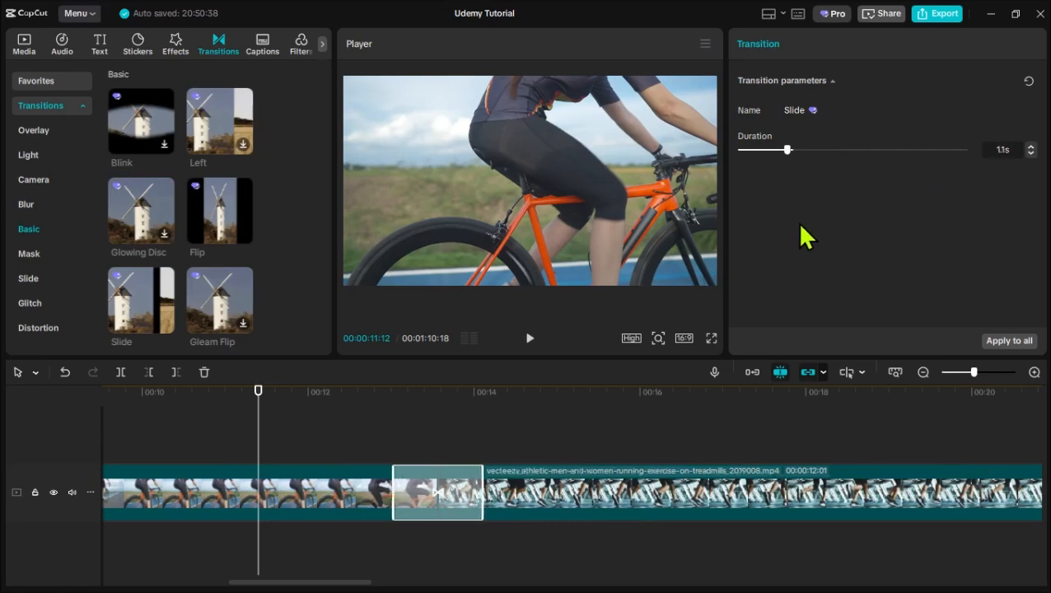
left_click_drag(402, 484, 412, 484)
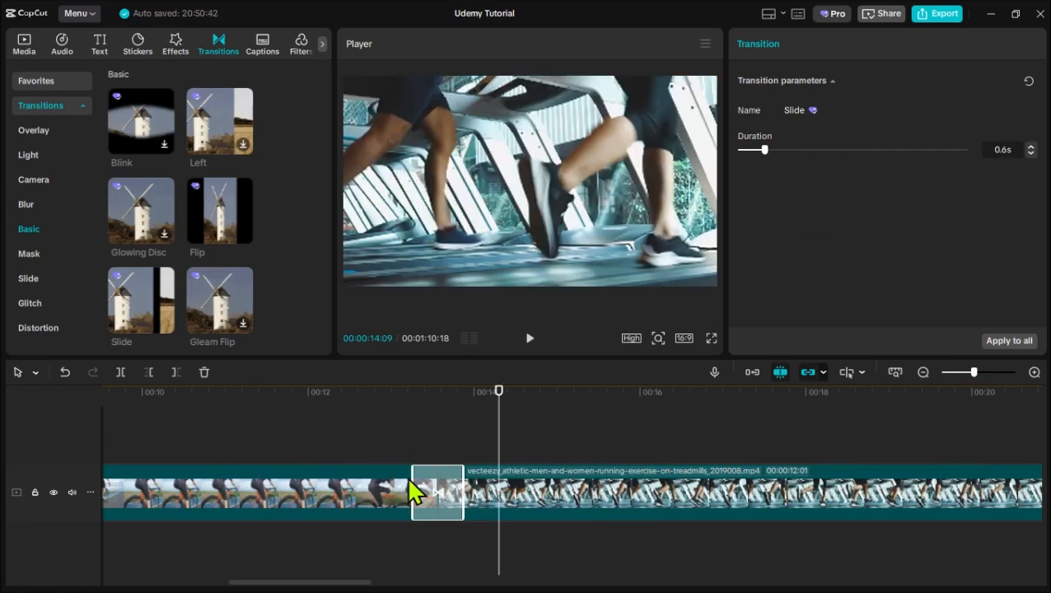
- Play the timeline from shortly before the Slide transition to preview it at 0.6 s
left_click(413, 412)
left_click(331, 414)
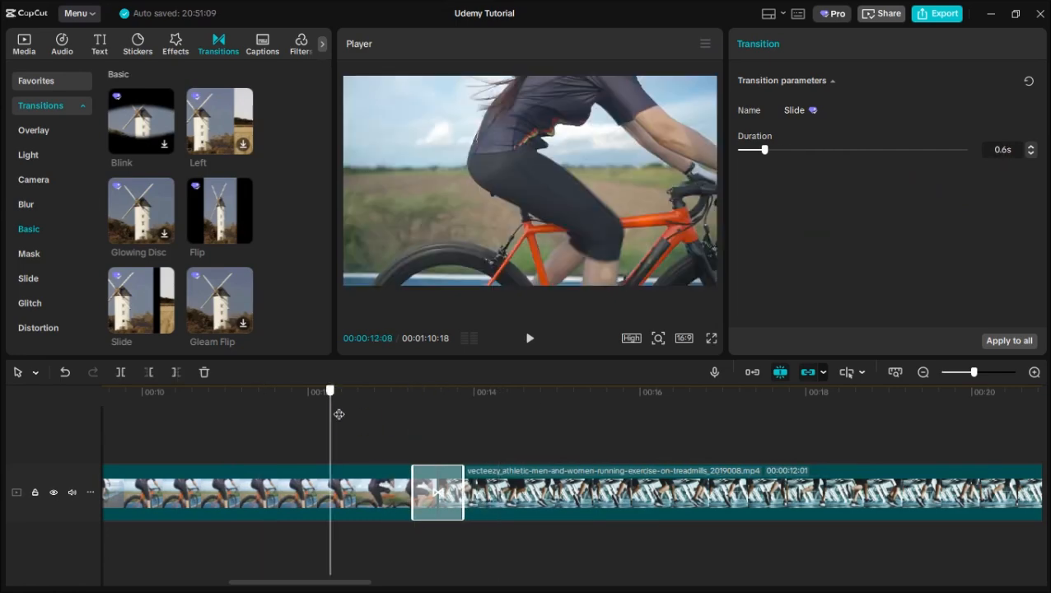
left_click_drag(339, 414, 350, 415)
left_click(529, 338)
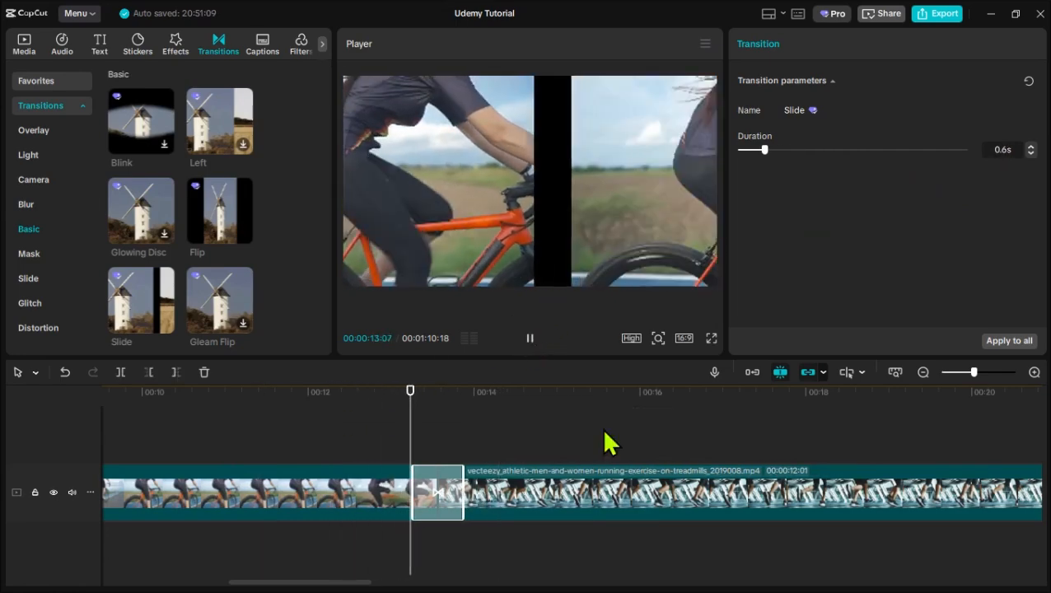
- Shorten the Slide transition between the cycling and treadmill clips to 0.2 s
left_click(438, 459)
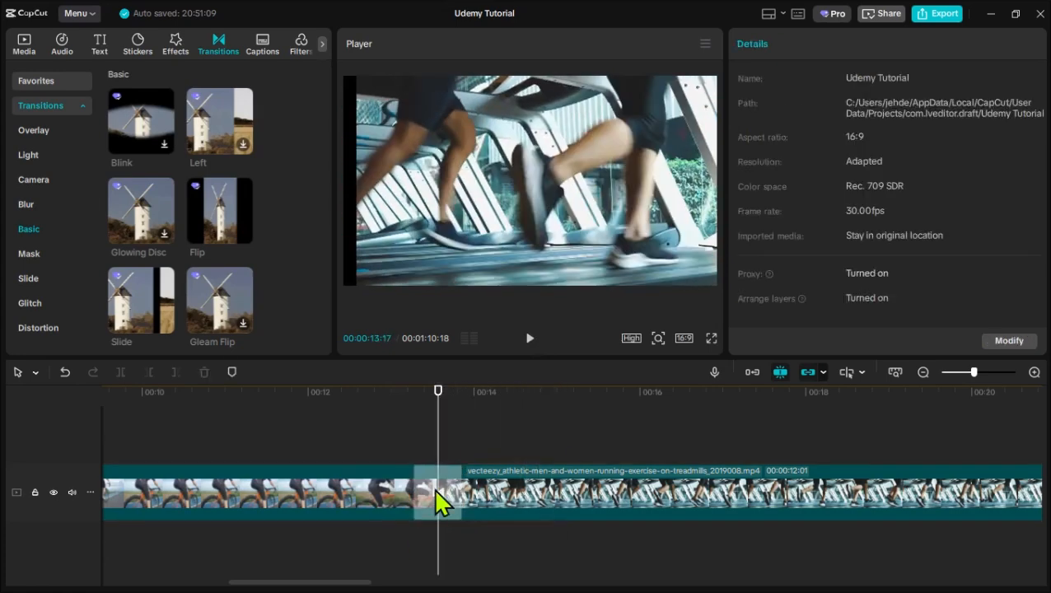
left_click(432, 492)
left_click_drag(411, 493, 429, 495)
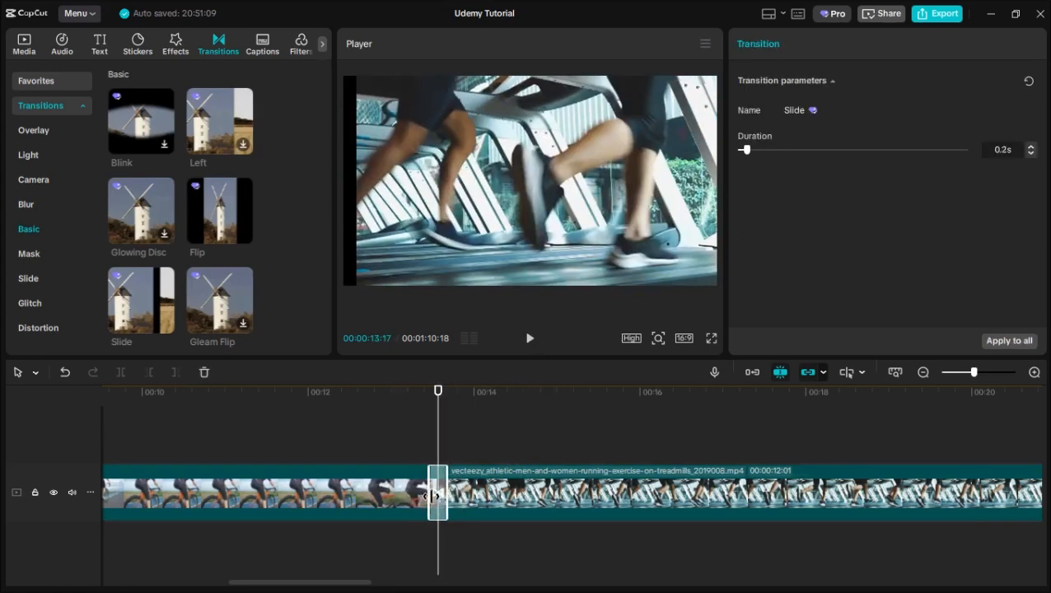
- Play back the cut between the cycling and treadmill clips to check the shortened Slide transition
left_click(430, 415)
left_click(414, 427)
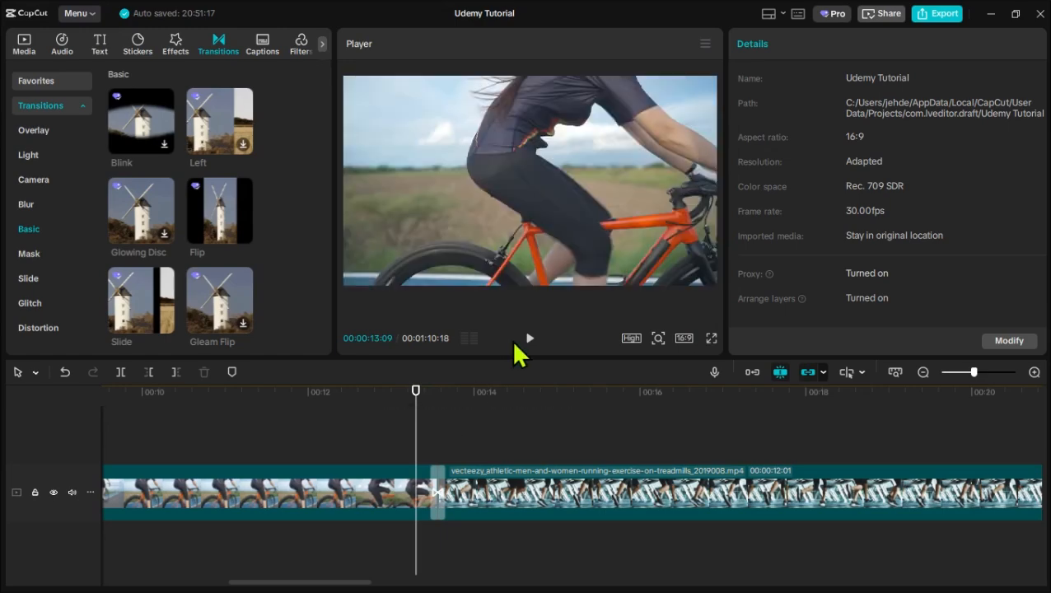
left_click(378, 404)
left_click(528, 346)
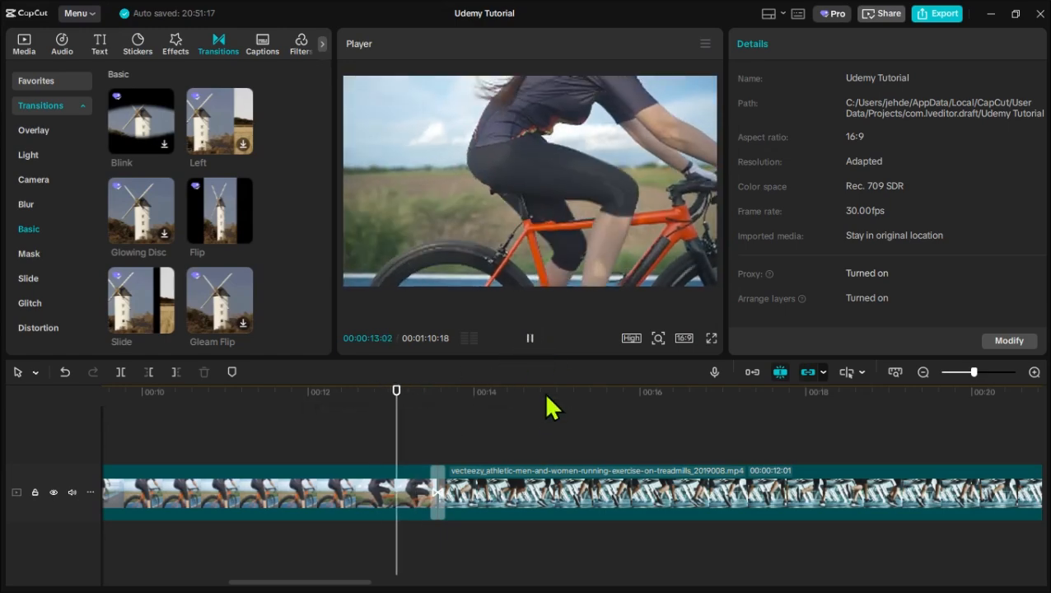
left_click(531, 345)
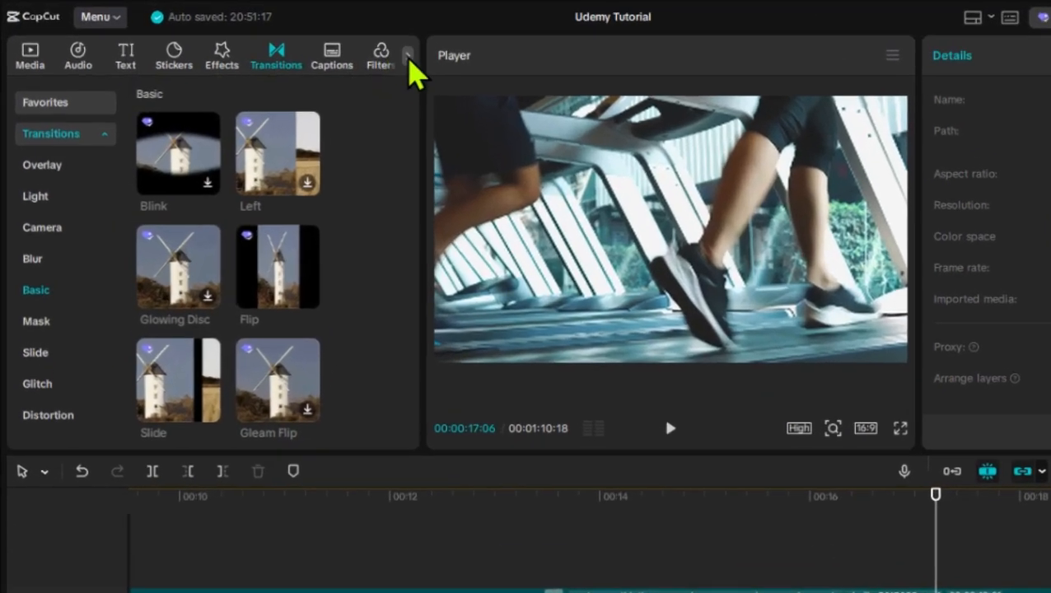
- Browse the Life filters and try out the Humble, Tan, Badbunny and Urbanoid filters in the preview
left_click(322, 43)
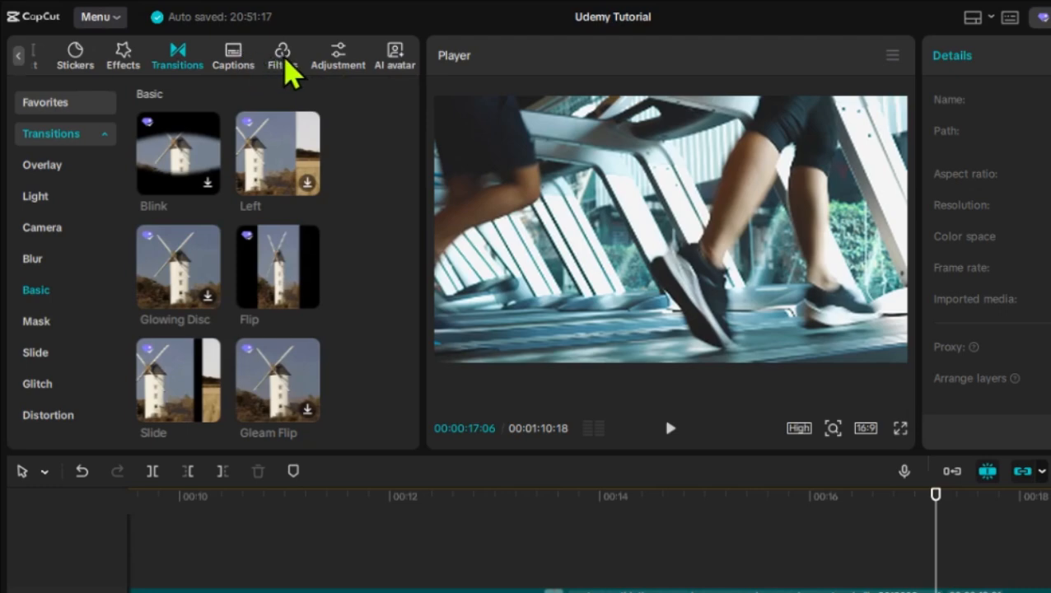
left_click(288, 66)
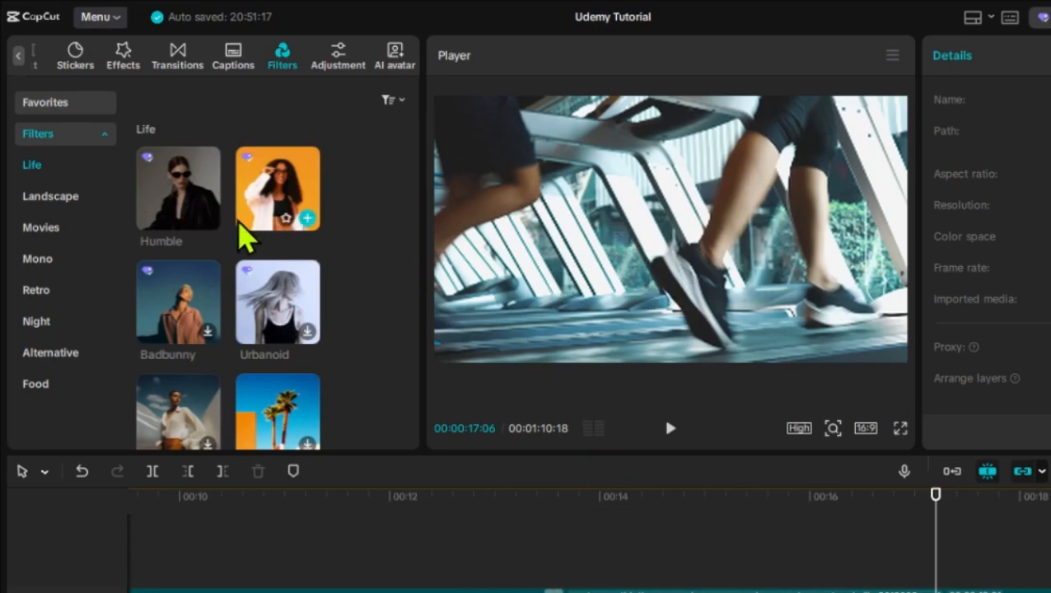
scroll(238, 222, "down", 1)
scroll(195, 228, "up", 1)
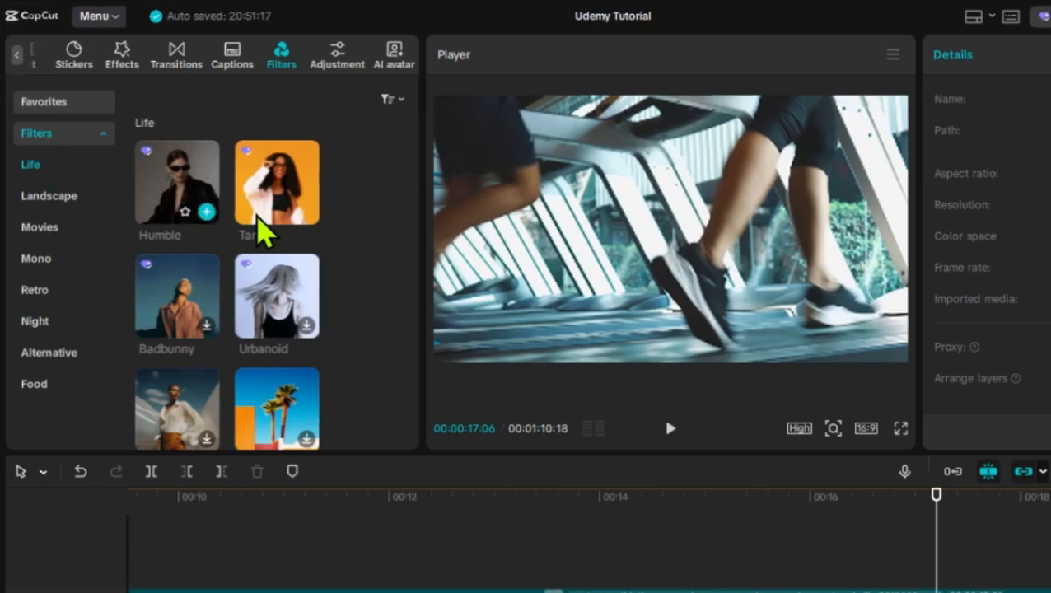
scroll(247, 350, "down", 2)
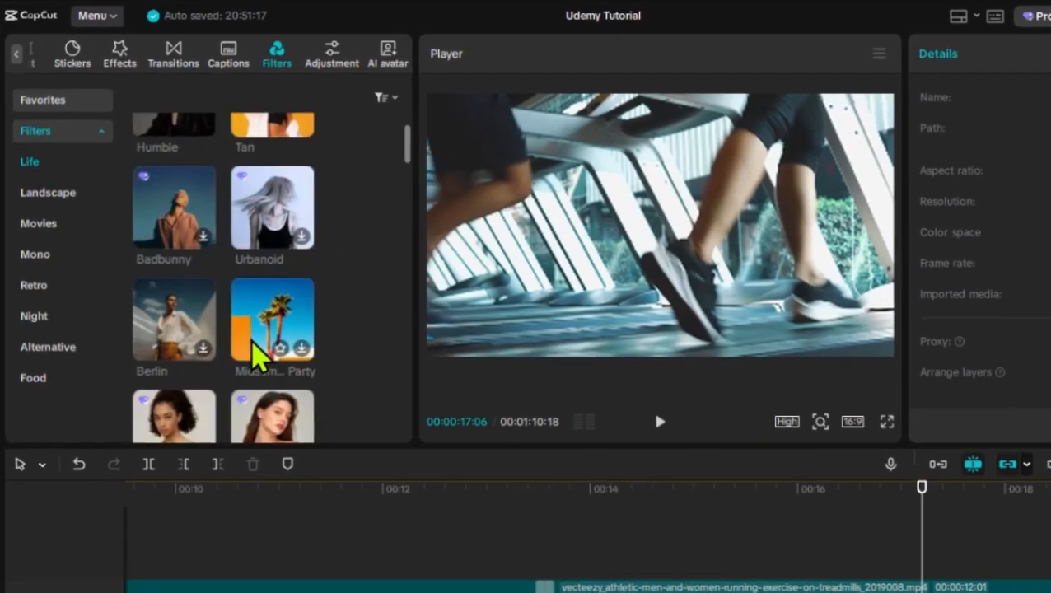
scroll(253, 346, "up", 2)
left_click(176, 178)
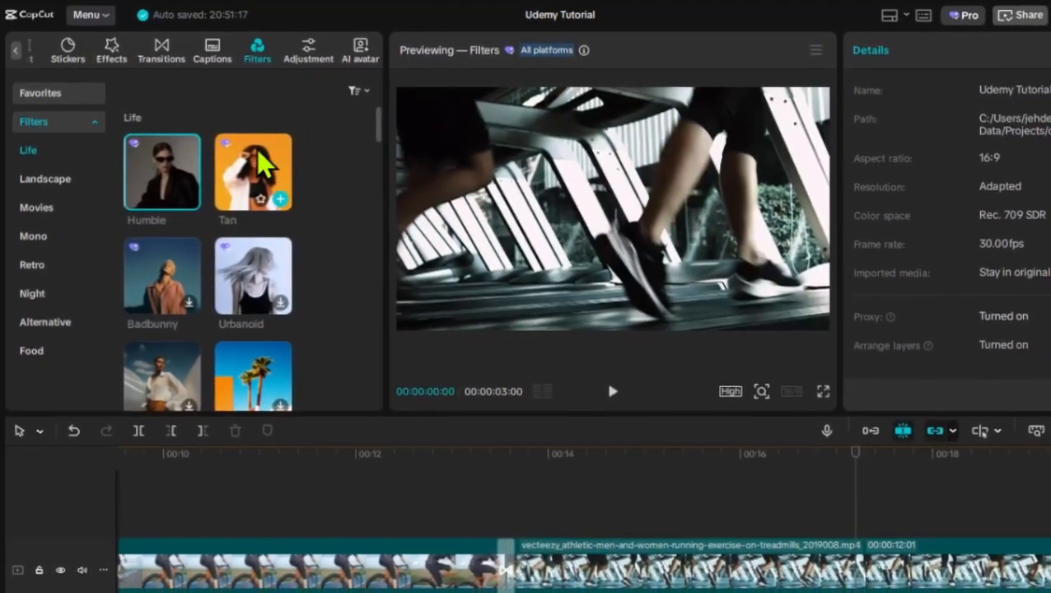
left_click(261, 164)
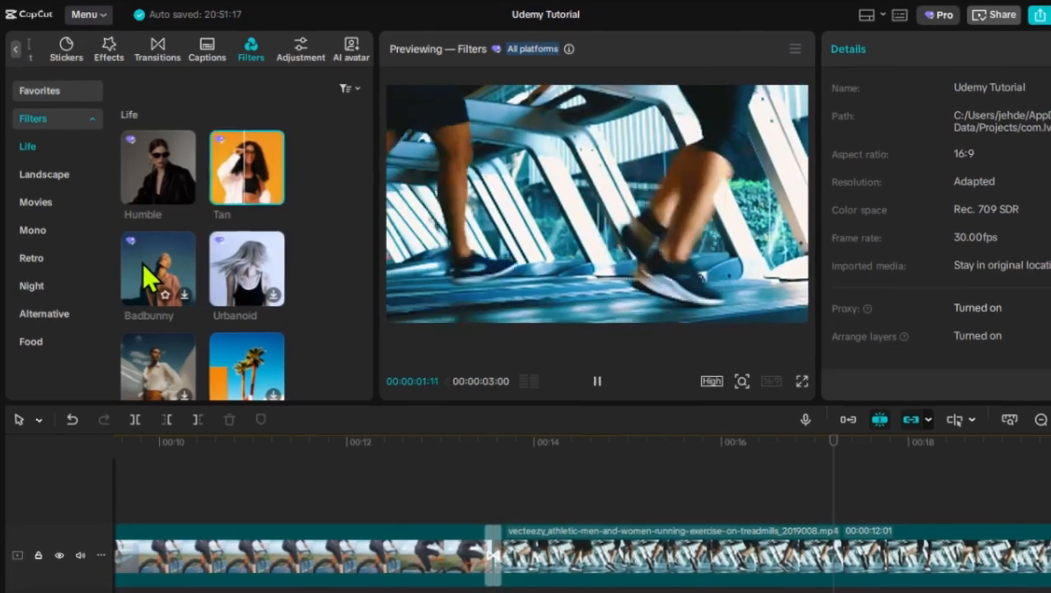
left_click(143, 256)
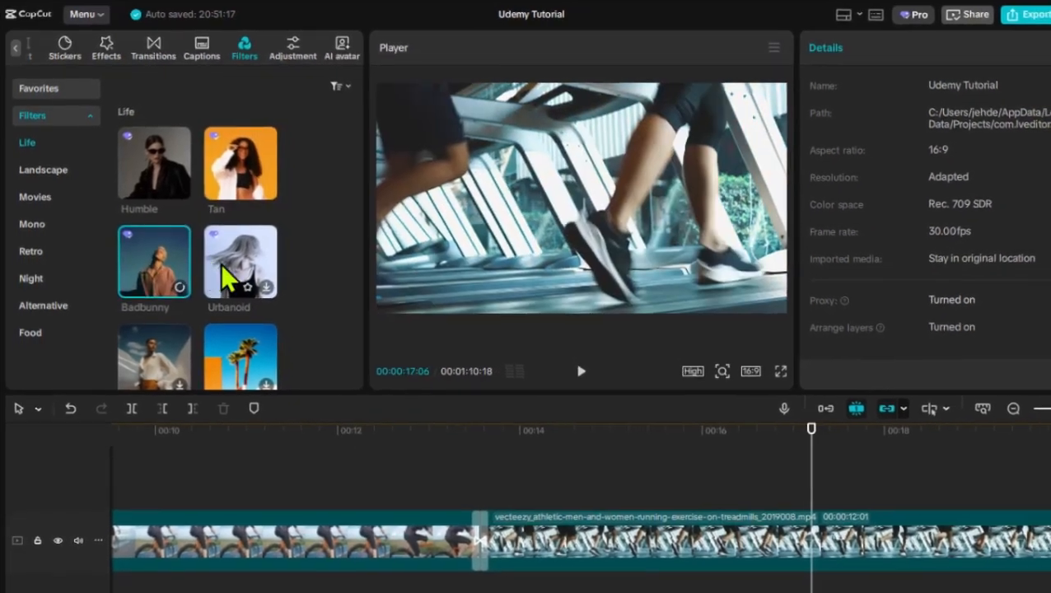
left_click(239, 276)
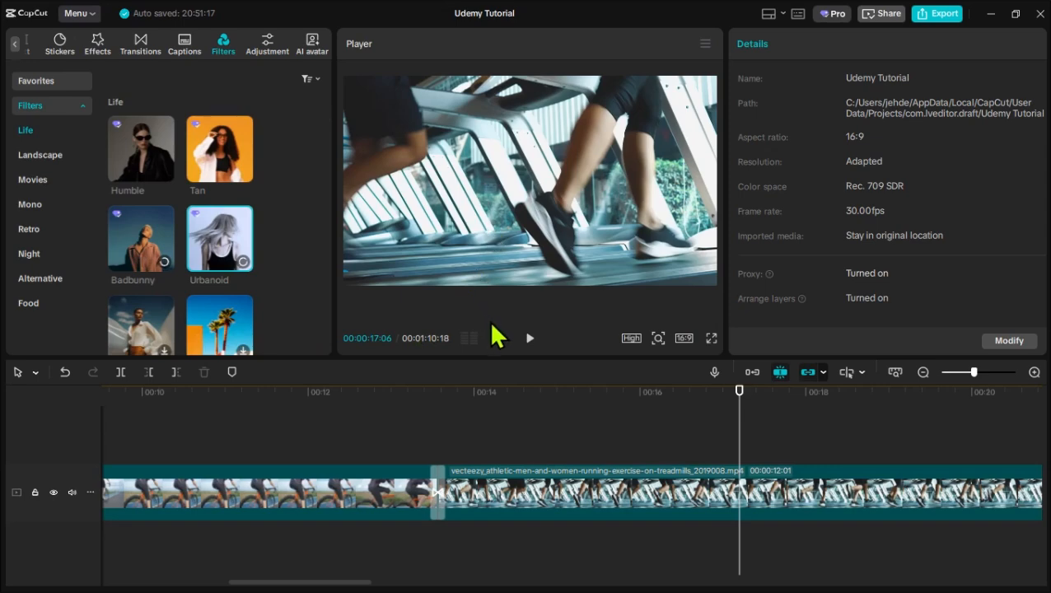
- Apply the Humble filter from the Life category to the treadmill clip on the timeline
scroll(227, 325, "down", 4)
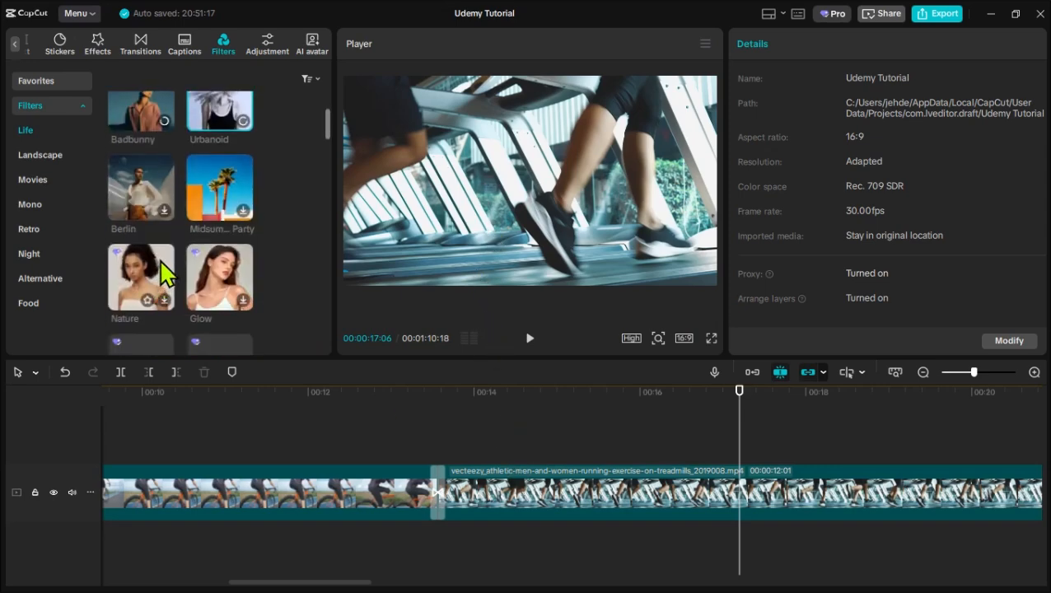
scroll(164, 275, "up", 3)
left_click_drag(235, 181, 216, 225)
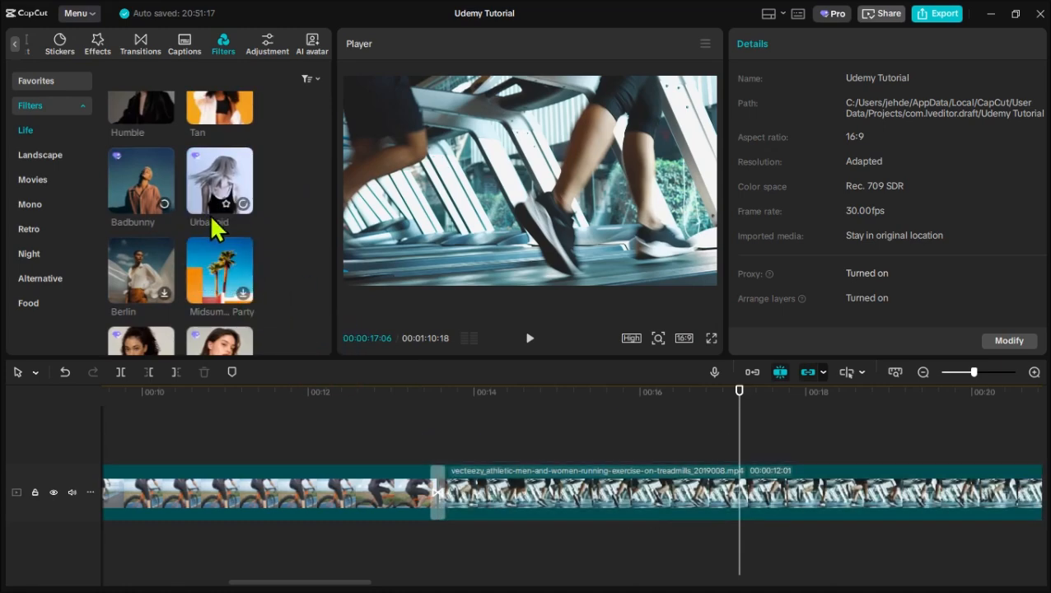
scroll(247, 272, "up", 2)
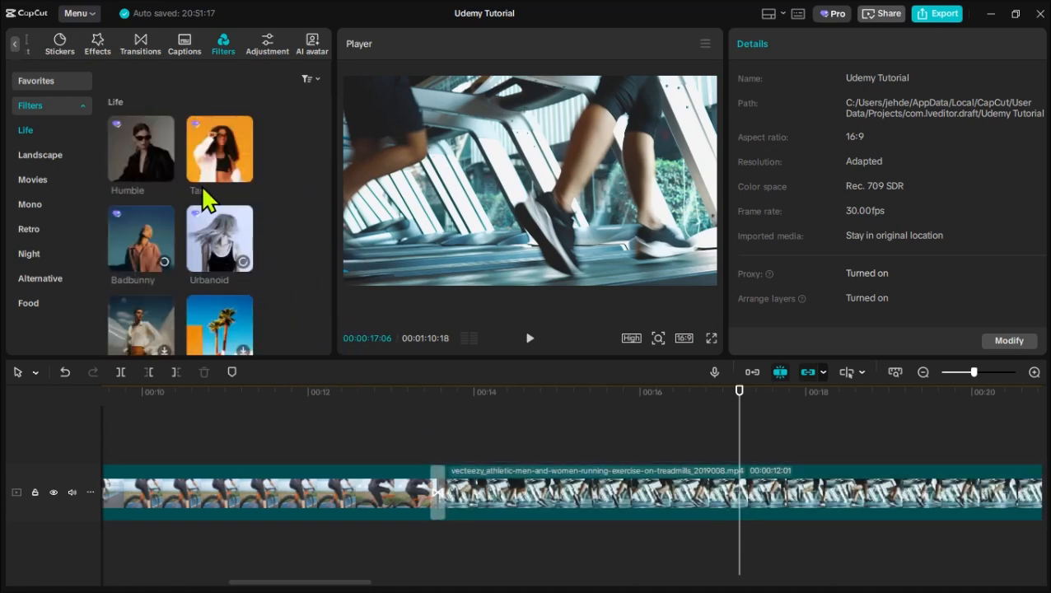
left_click(206, 156)
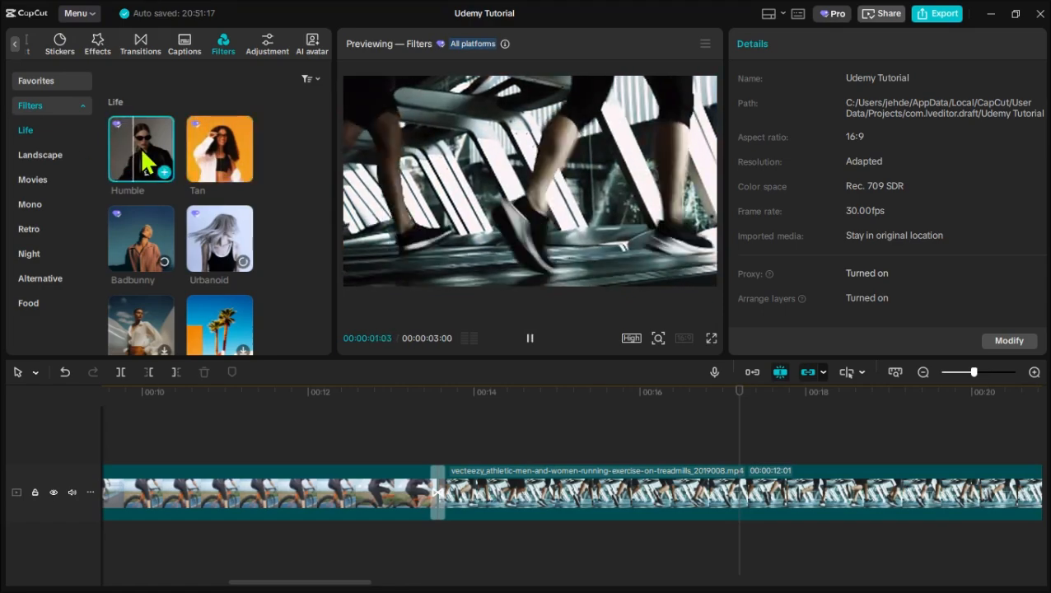
left_click_drag(145, 162, 491, 489)
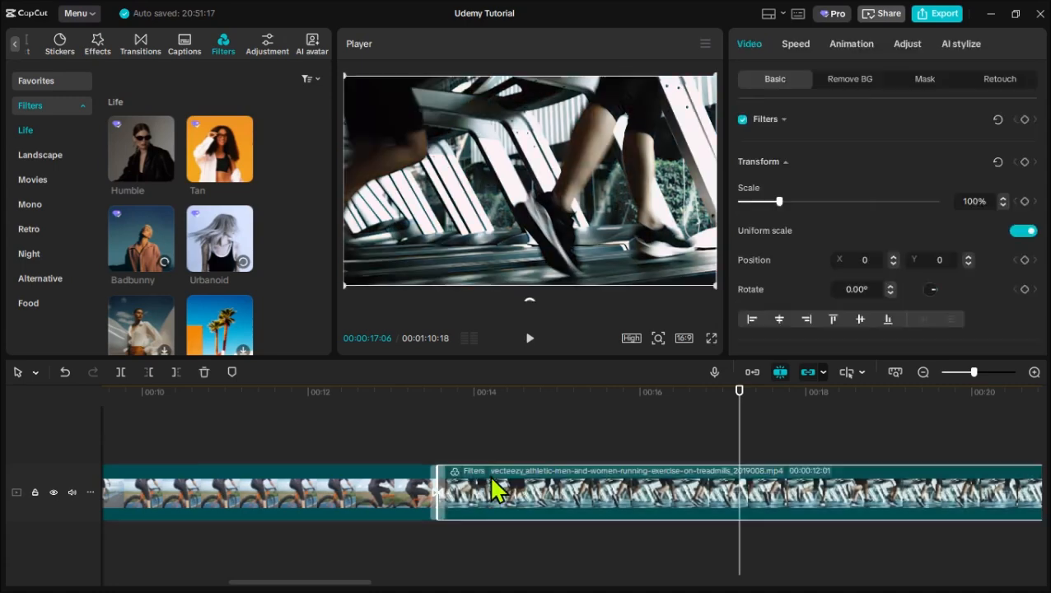
left_click(353, 435)
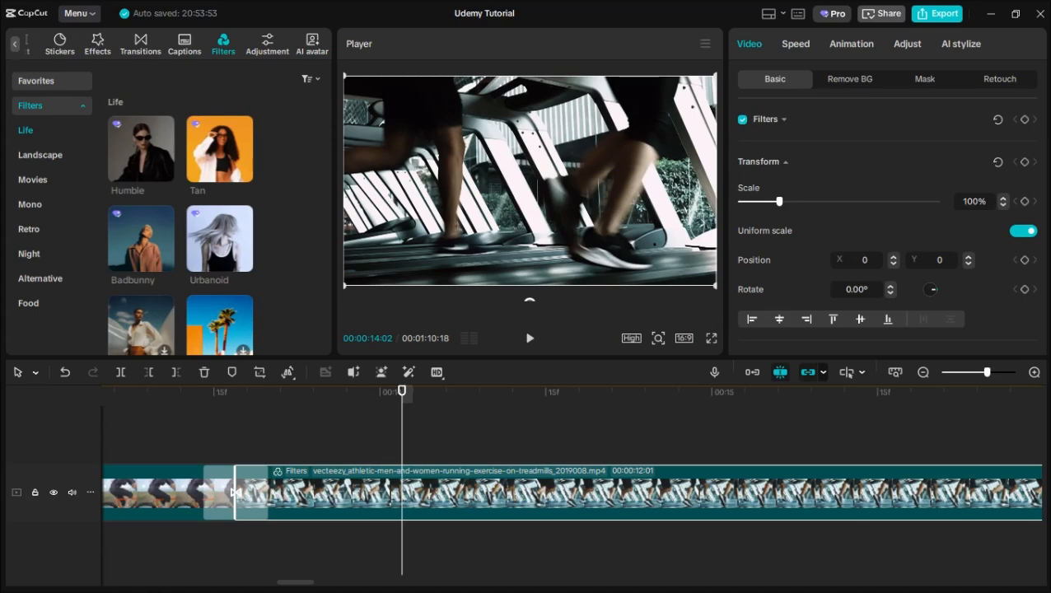
scroll(507, 493, "right", 5)
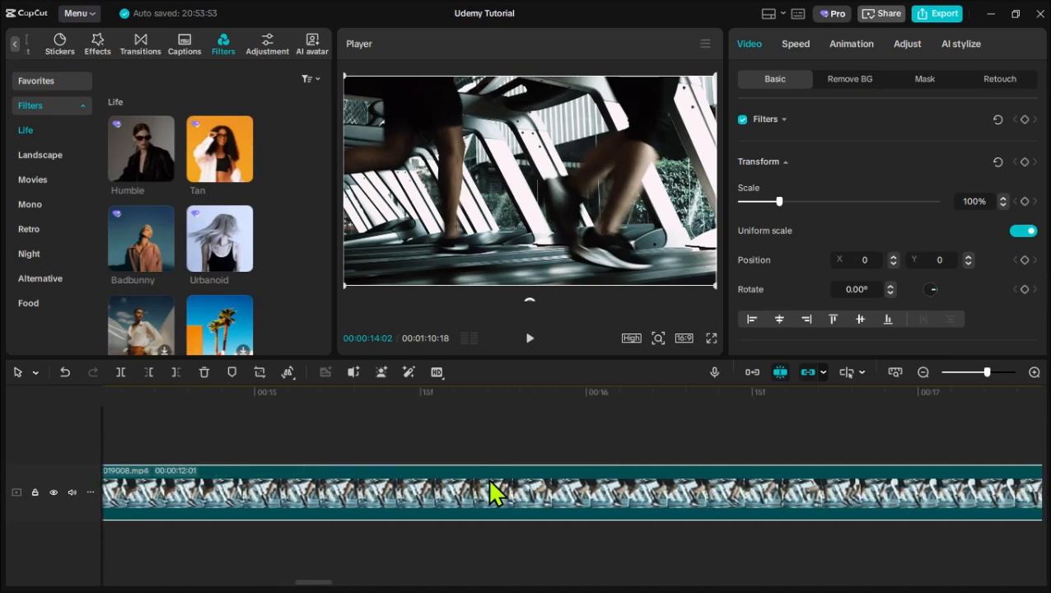
scroll(492, 492, "right", 10)
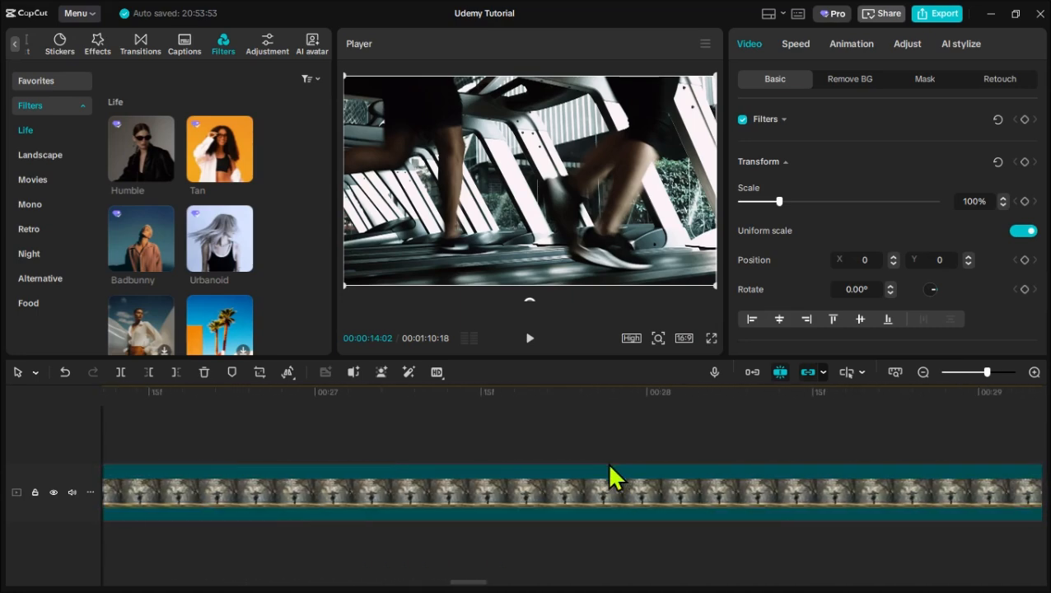
scroll(601, 453, "right", 2)
left_click(583, 399)
scroll(664, 424, "right", 5)
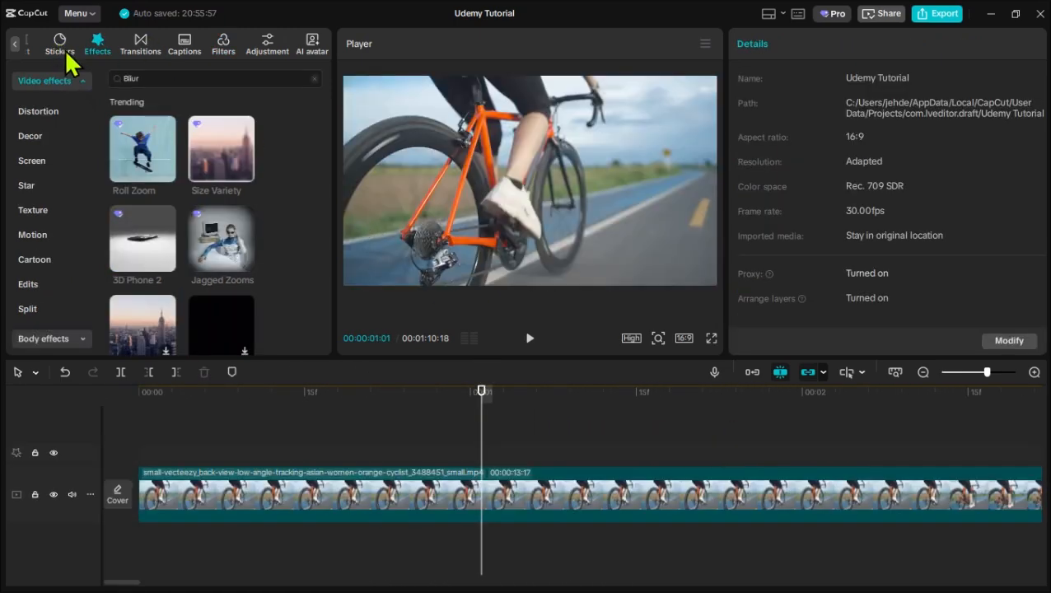
- Import the ChatGPT Image Sep 9, 2025, 03_03_52 PM.png thumbnail from Downloads and place it on a track above the cycling clip at about 0.5 s
left_click(23, 38)
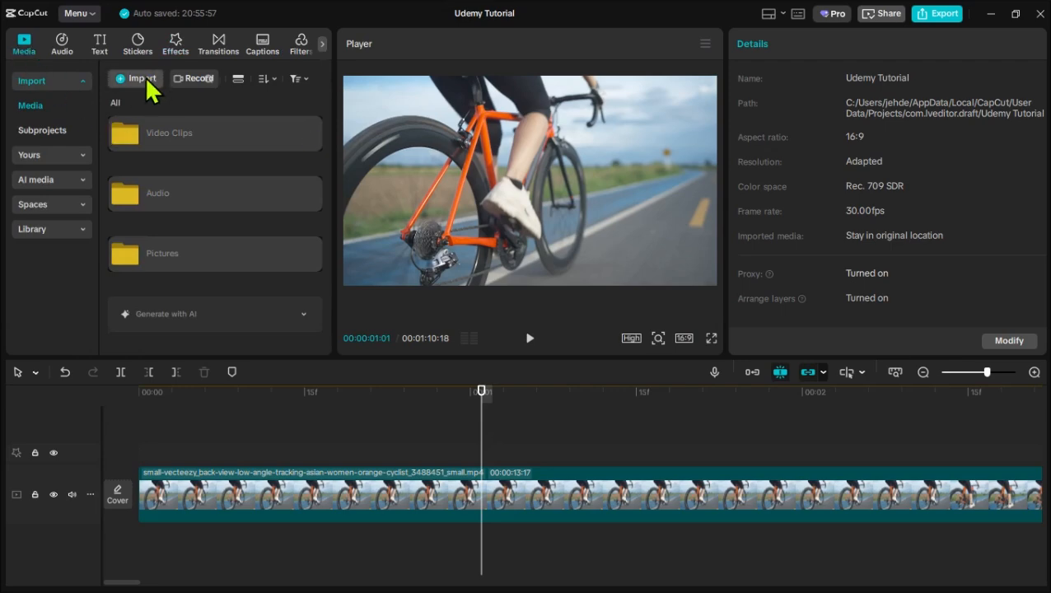
left_click(147, 81)
left_click(73, 296)
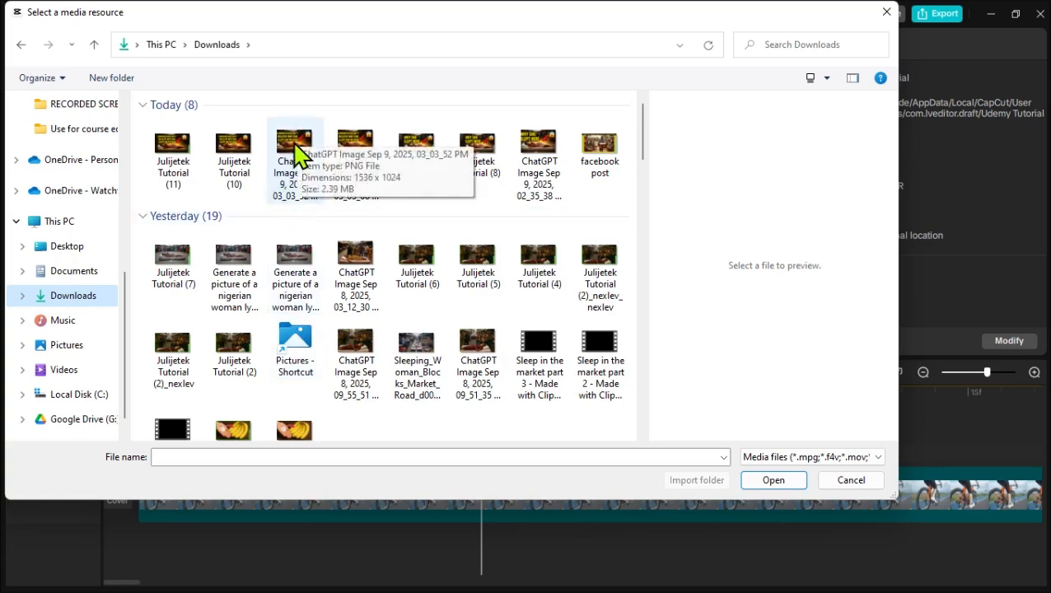
double_click(294, 145)
left_click_drag(296, 251, 526, 427)
left_click_drag(643, 461, 454, 455)
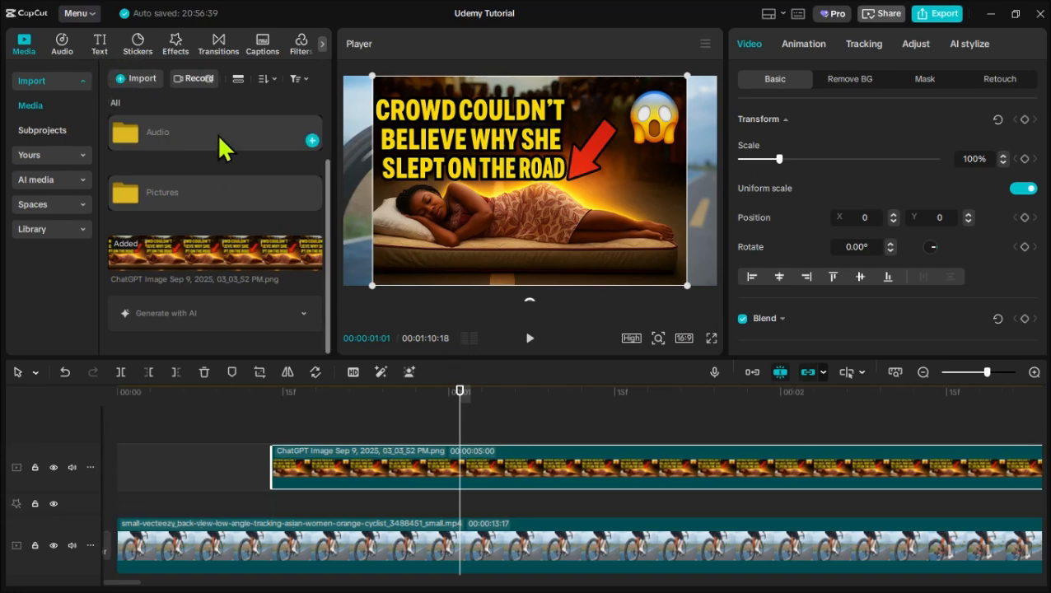
- Search the video effects for Blur and look through the available blur styles
left_click(176, 45)
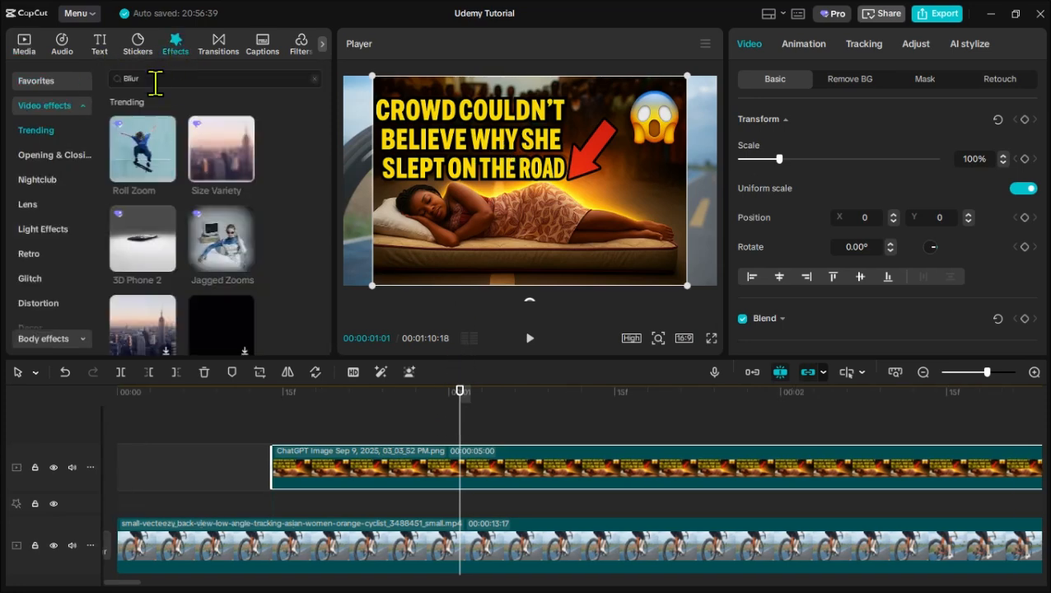
left_click(139, 86)
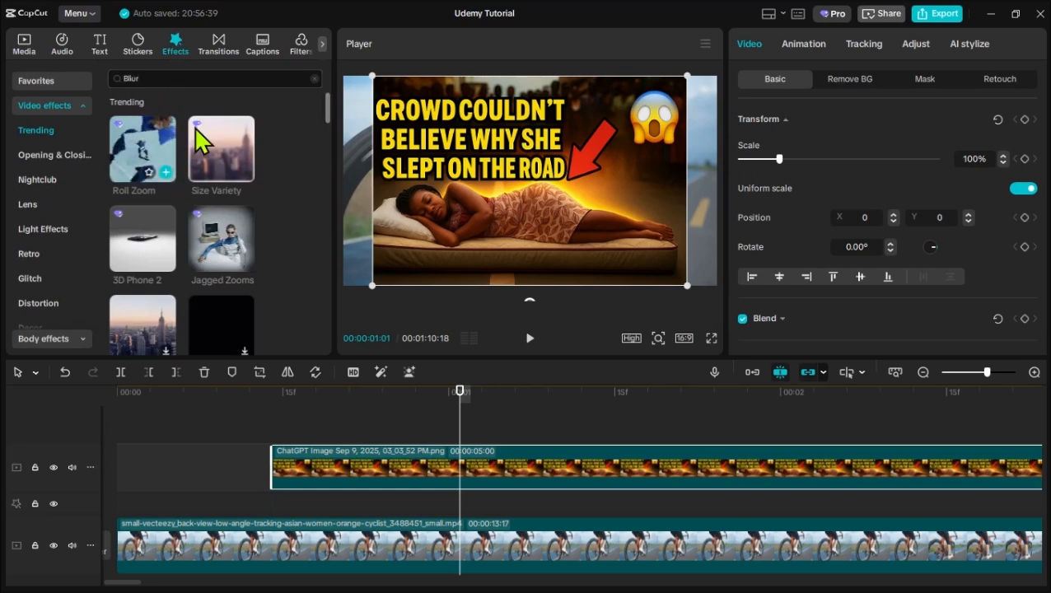
key("Return")
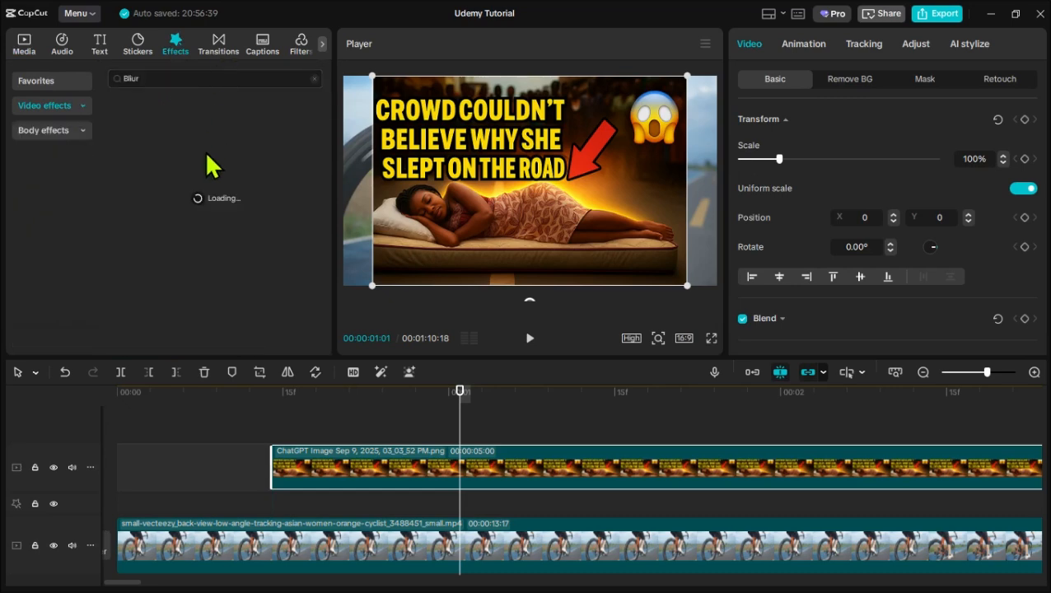
left_click(137, 79)
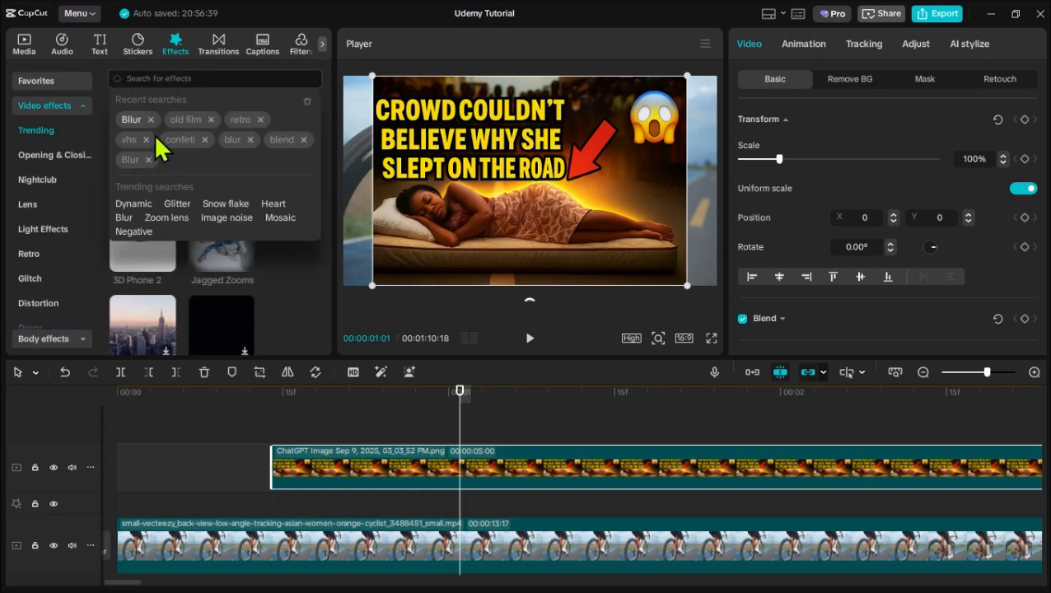
left_click(129, 160)
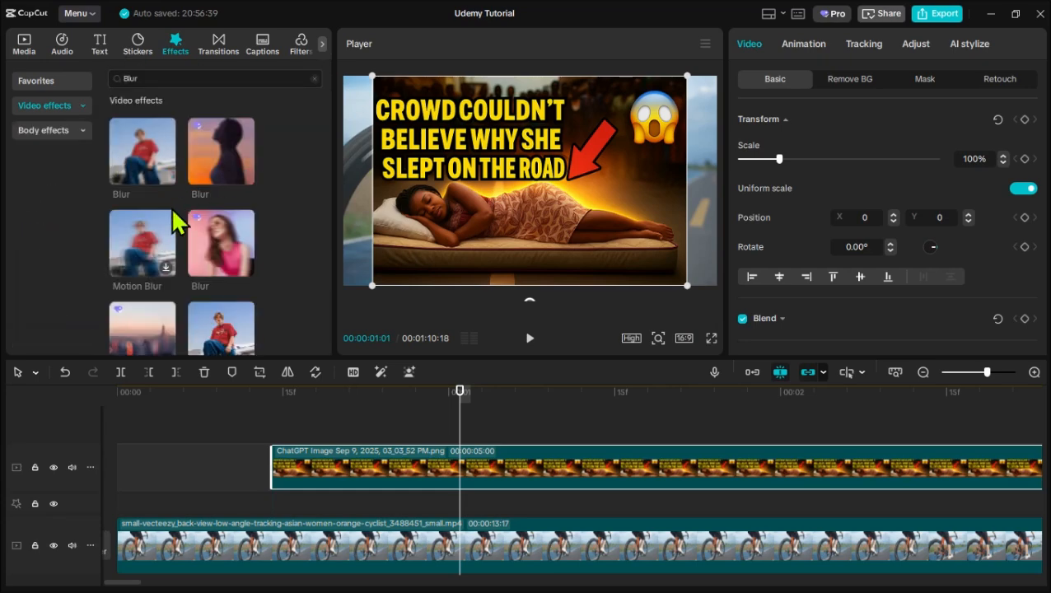
scroll(206, 326, "down", 2)
scroll(204, 326, "down", 2)
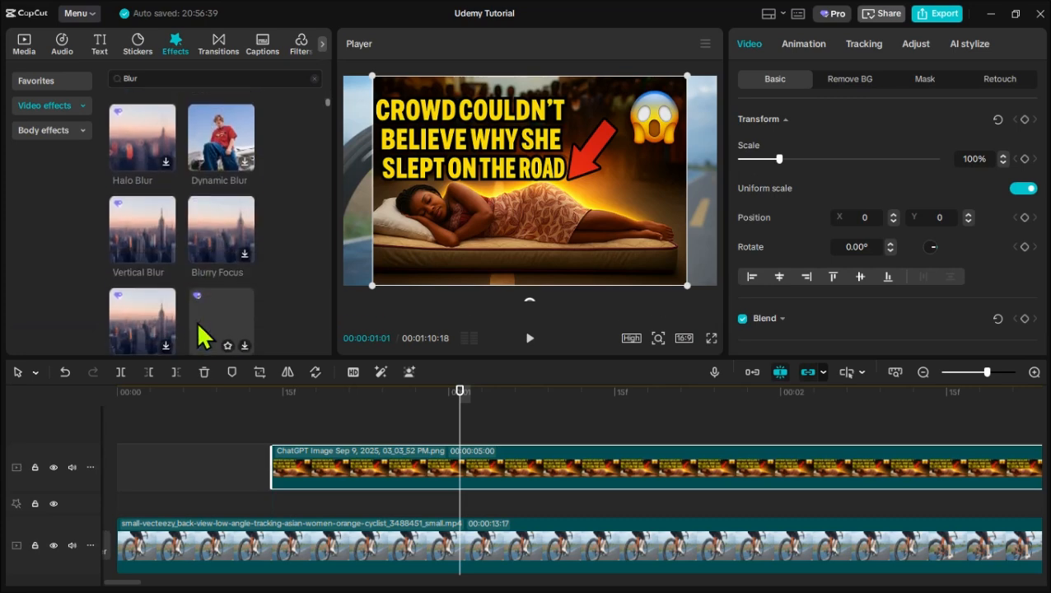
scroll(148, 206, "up", 5)
- Add the first Blur video effect above the image clip and shorten it to about 1 s
left_click_drag(145, 158, 324, 436)
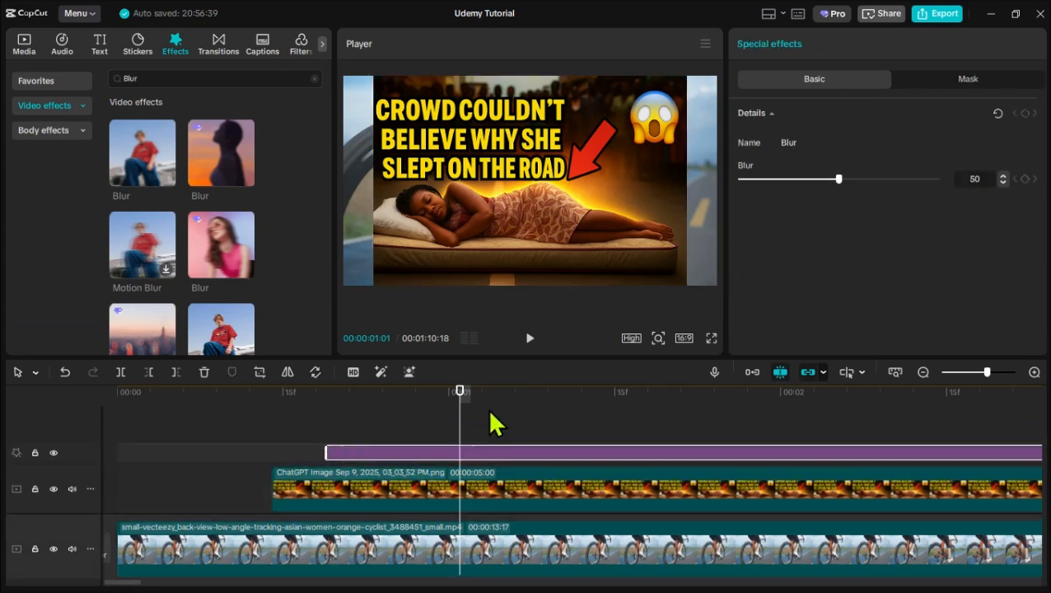
scroll(606, 453, "right", 5)
left_click_drag(901, 448, 255, 447)
scroll(265, 457, "left", 5)
- Play back the image clip from 00:00:00:17 to check the Blur effect
left_click(282, 392)
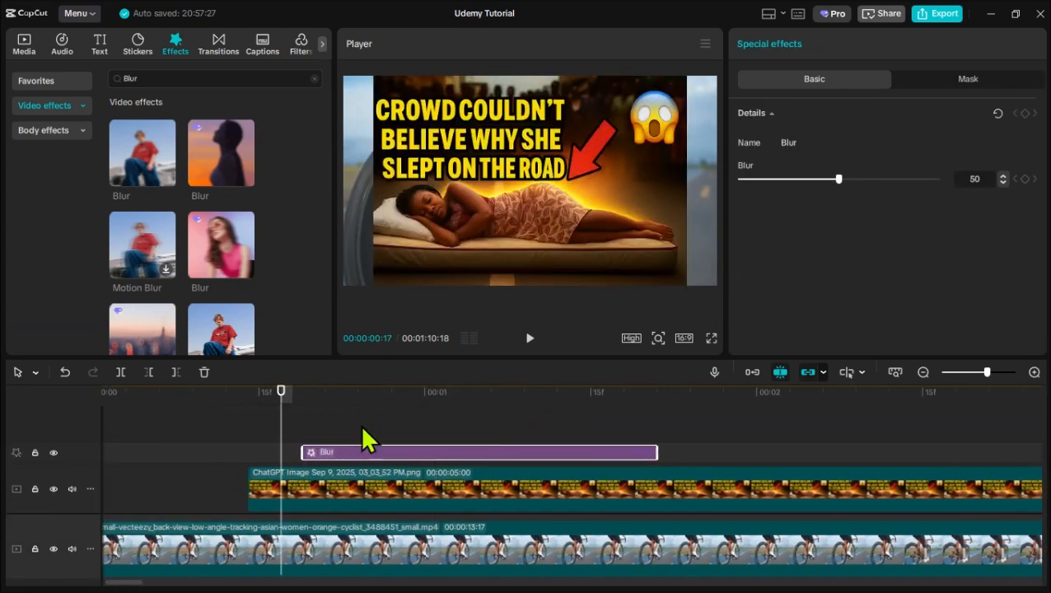
key("space")
key("space")
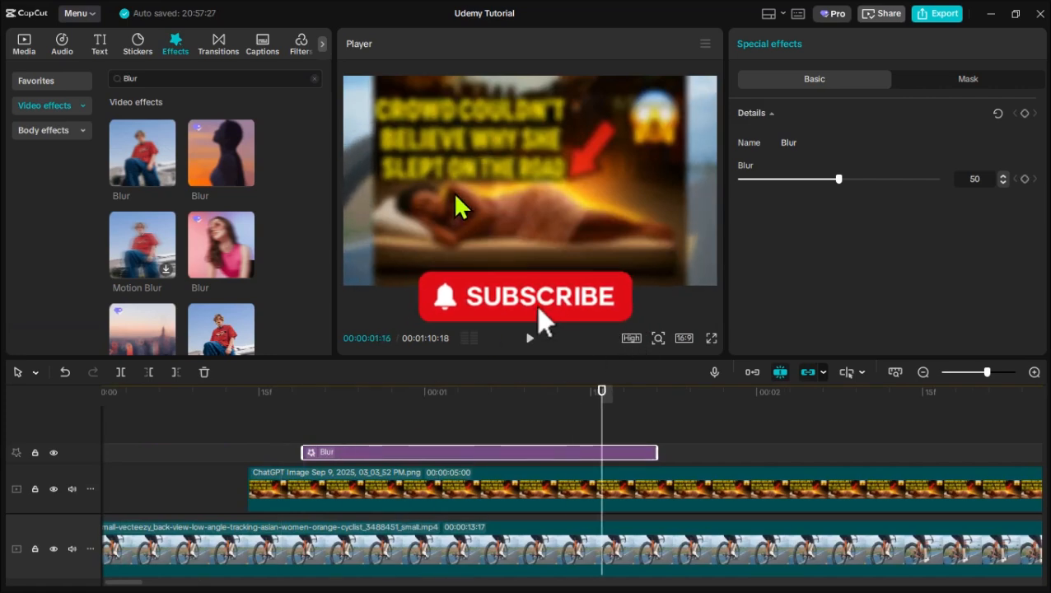
scroll(495, 503, "down", 2)
scroll(494, 502, "up", 1)
scroll(493, 478, "up", 1)
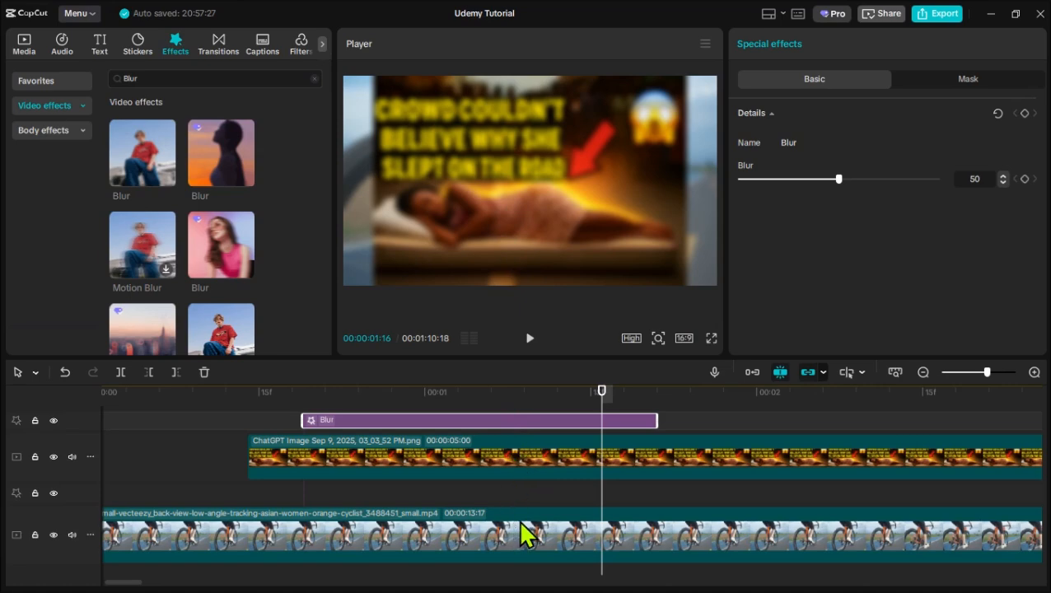
scroll(528, 535, "down", 1)
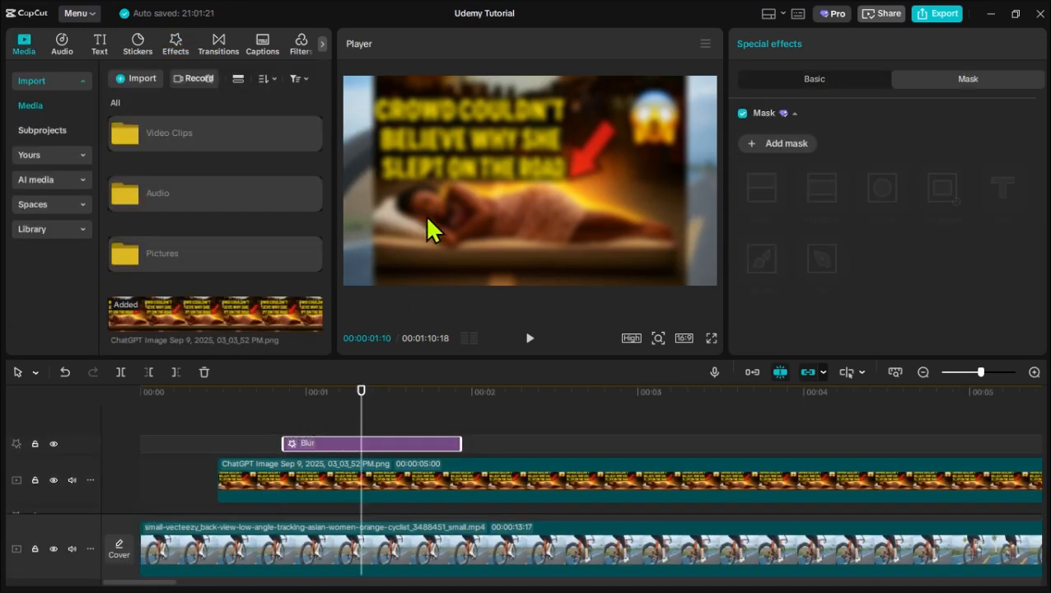
- Add a mask to the Blur effect above the image clip
left_click(340, 417)
left_click(355, 445)
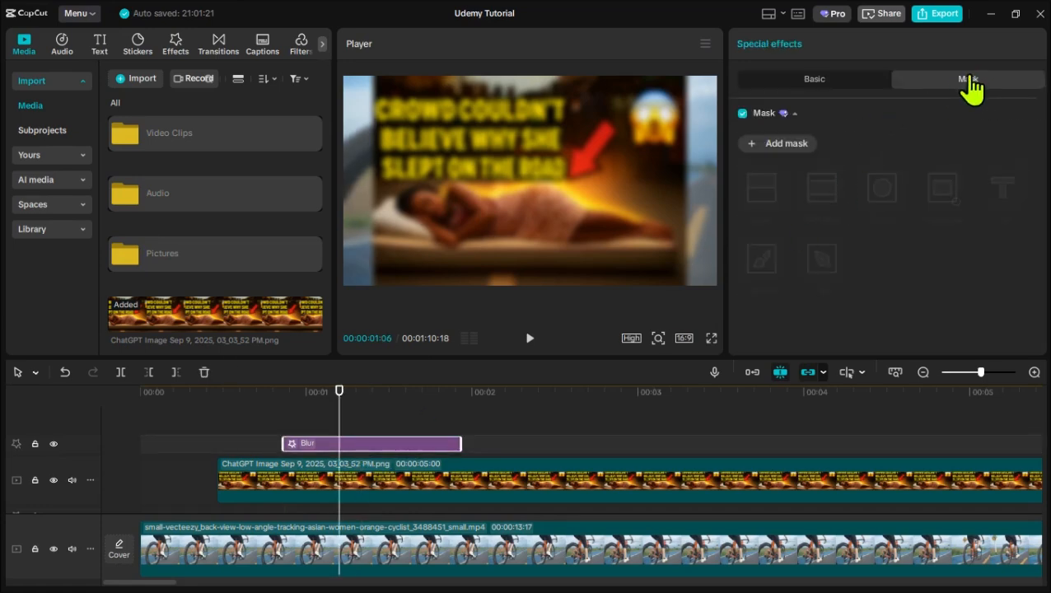
left_click(777, 145)
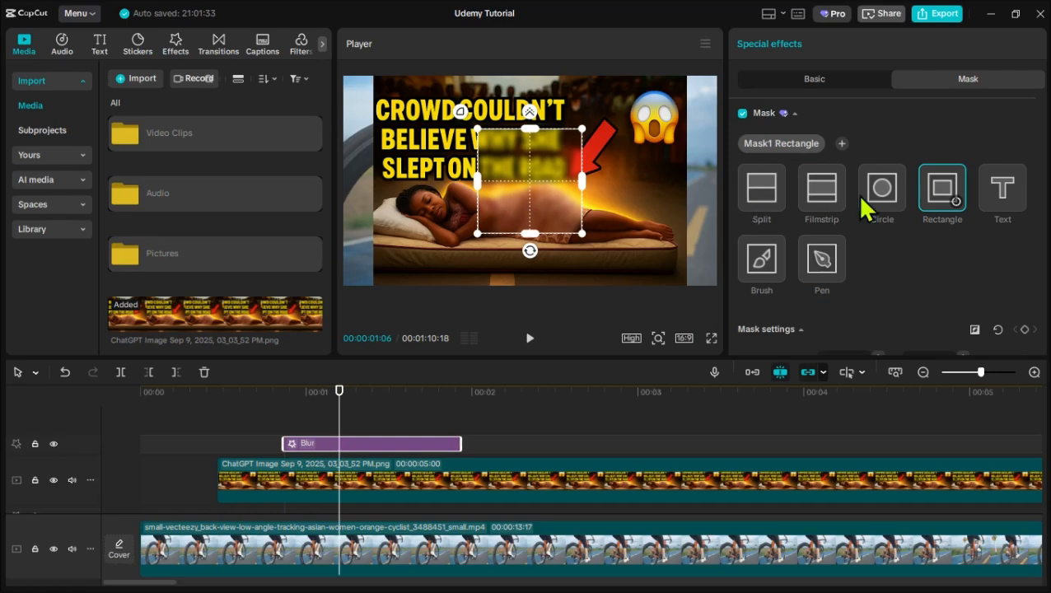
- Try the Split and Filmstrip masks on the Blur effect, moving the filmstrip band up and down over the image
left_click(771, 188)
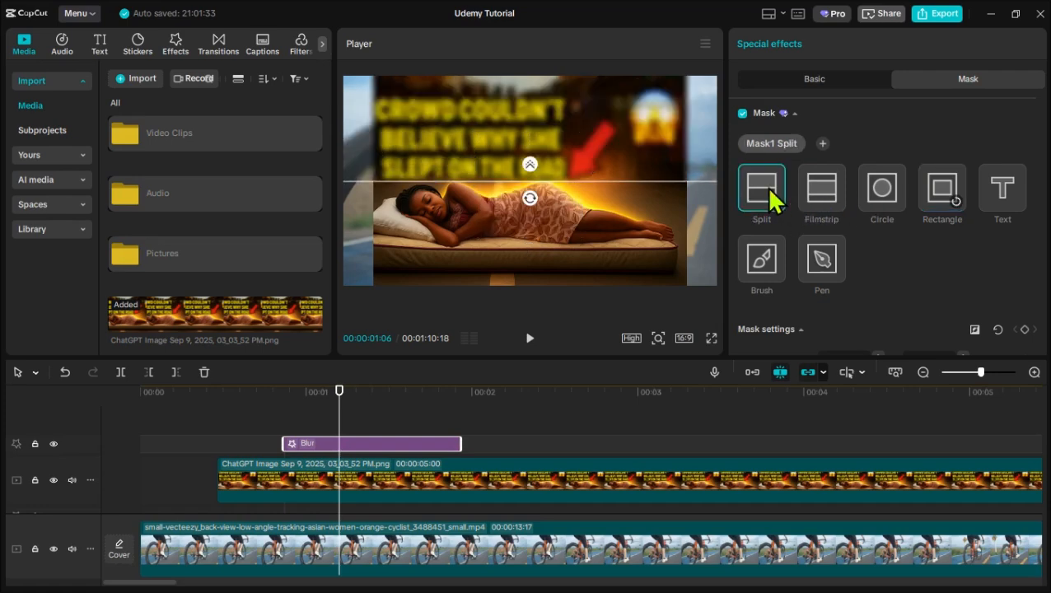
left_click(823, 188)
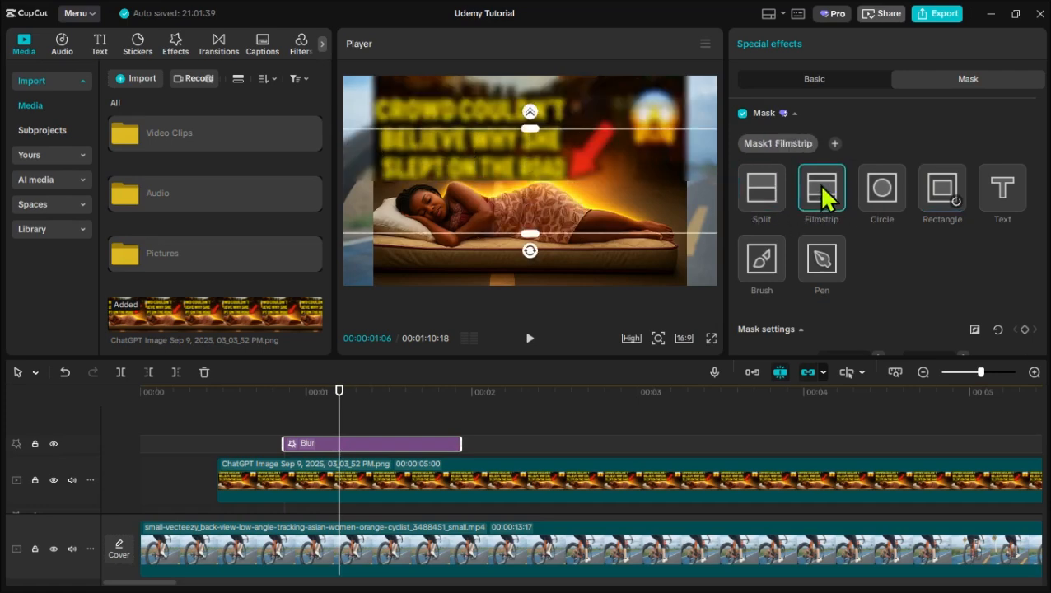
left_click_drag(488, 155, 496, 115)
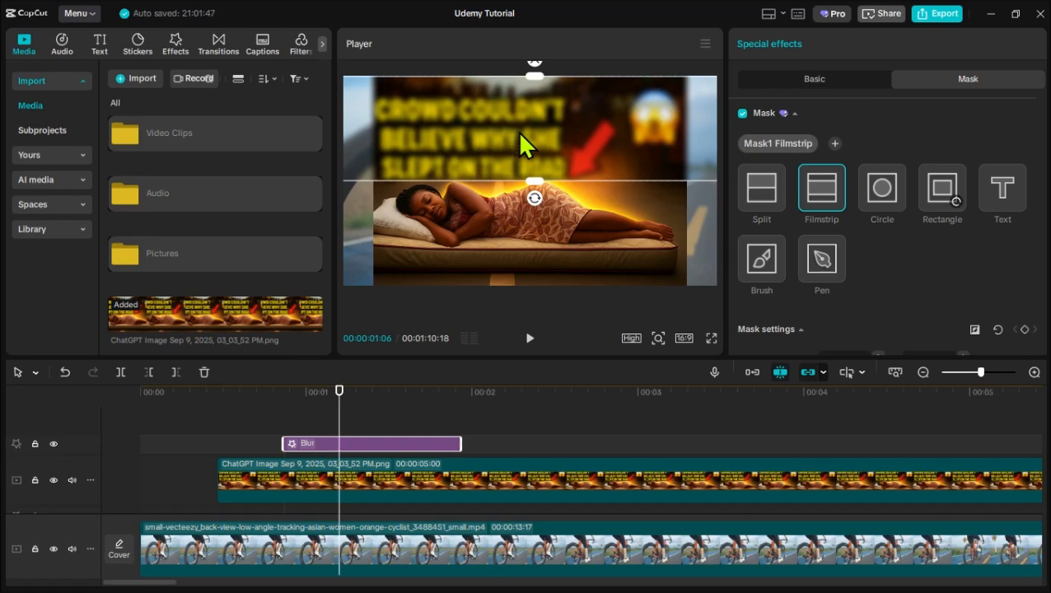
left_click_drag(564, 133, 570, 177)
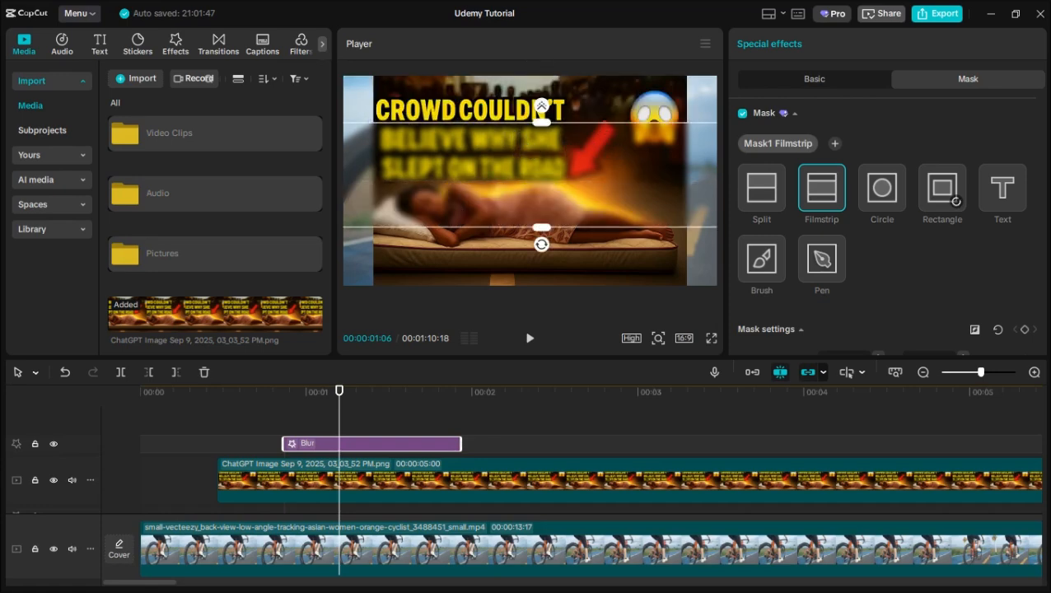
- Apply a Rectangle mask to the Blur effect, then shrink and position it over the word WHY in the image
left_click(944, 194)
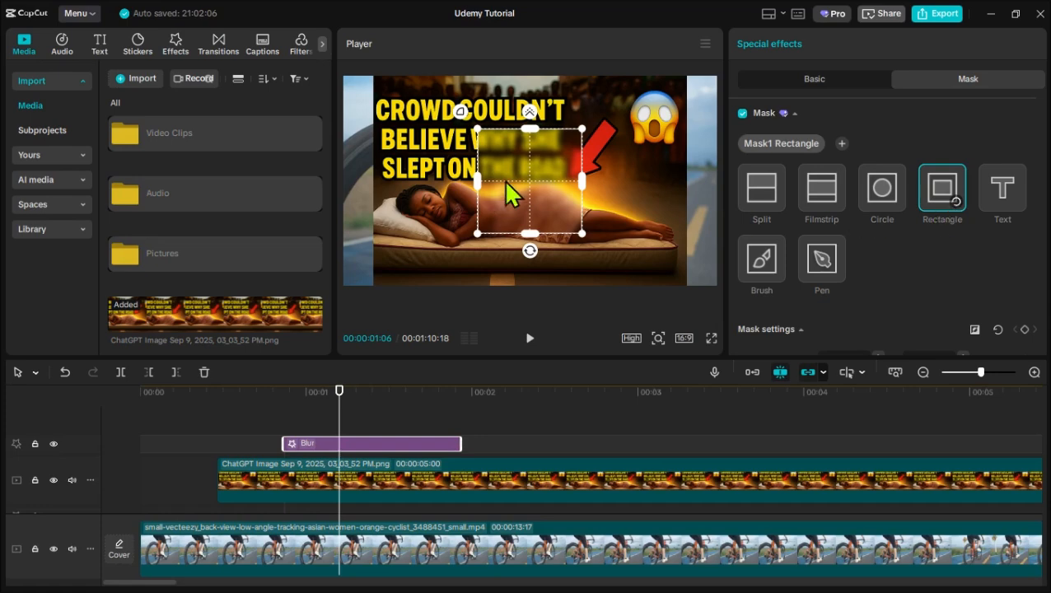
left_click_drag(531, 176, 447, 136)
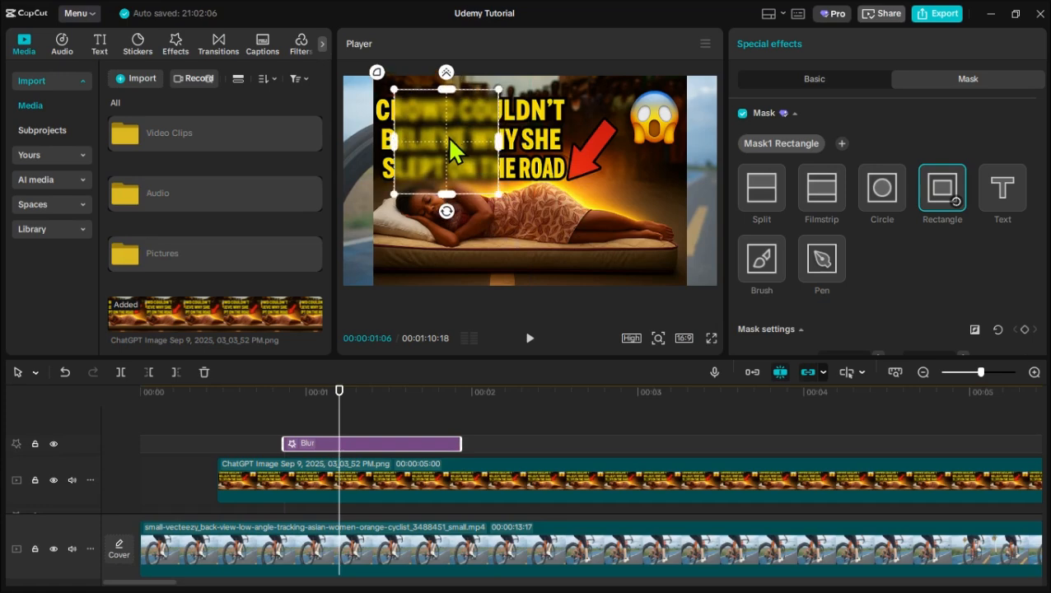
left_click_drag(445, 89, 504, 135)
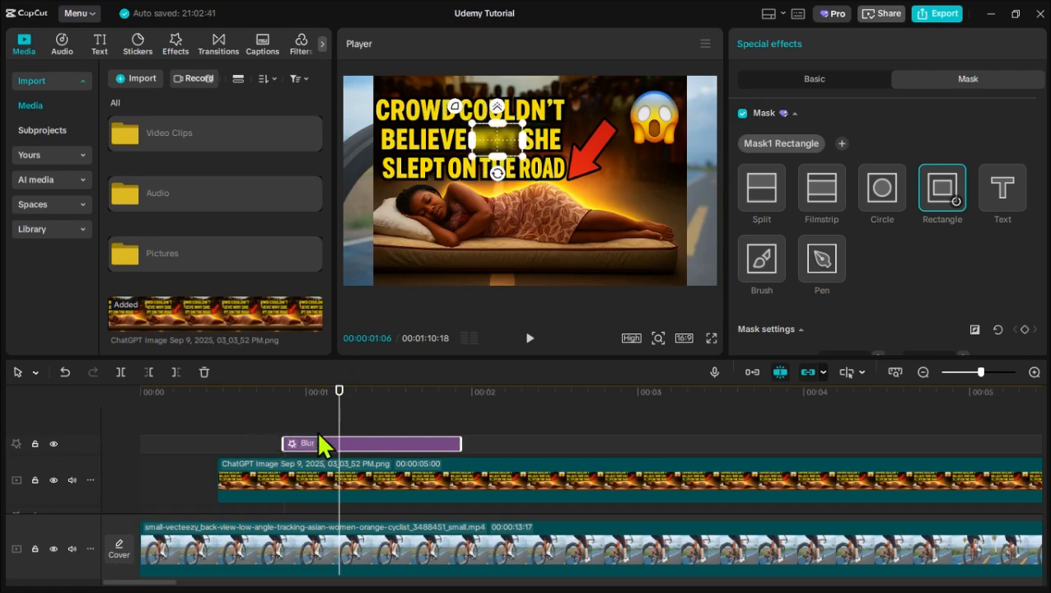
- Play back the masked Blur section to check the blurred word before, during and after the effect
left_click(331, 411)
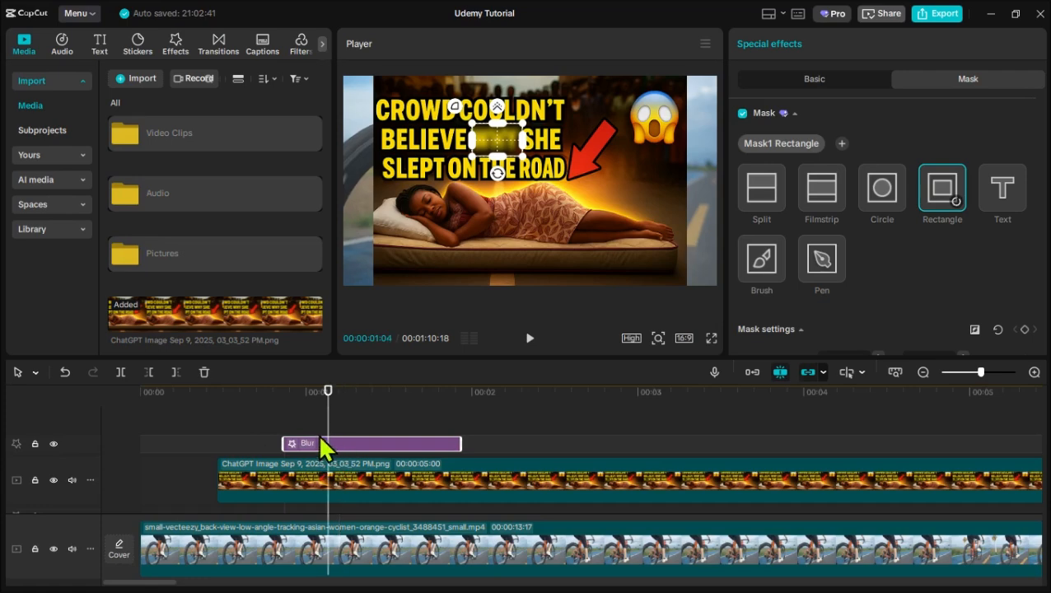
left_click(267, 412)
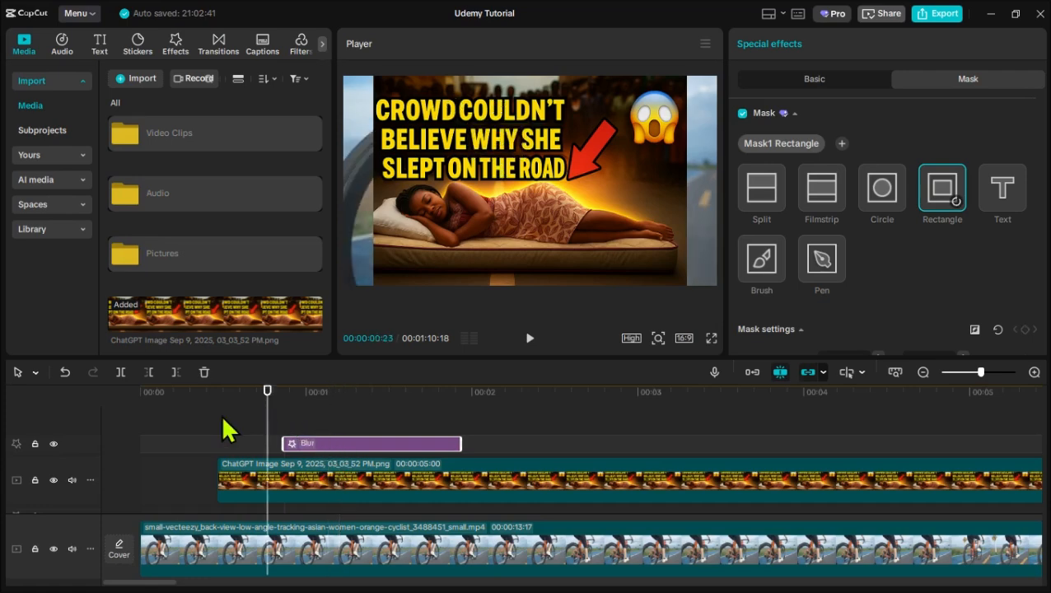
left_click(352, 429)
left_click(368, 405)
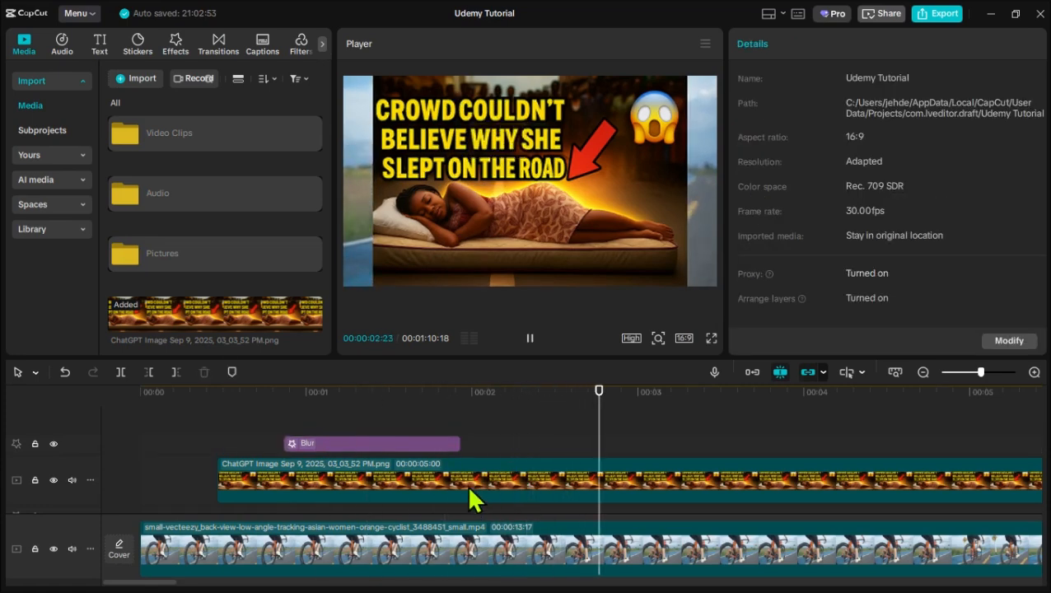
key("space")
- Extend the Blur effect at both ends, starting it near the image clip's start and running it past the 5 s mark
left_click(374, 442)
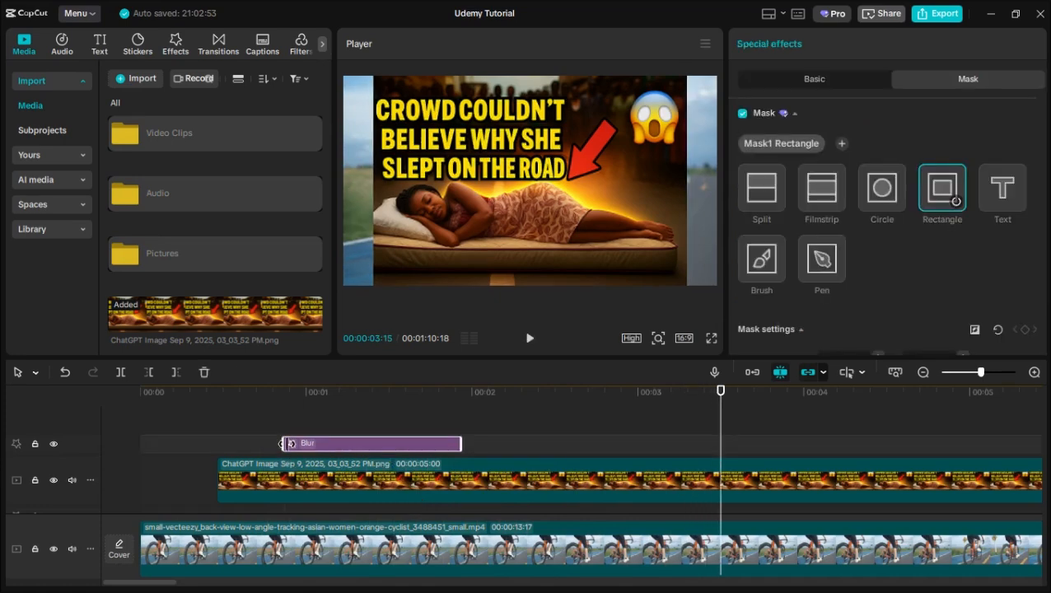
left_click_drag(284, 443, 227, 448)
left_click_drag(461, 444, 772, 460)
scroll(508, 478, "left", 3)
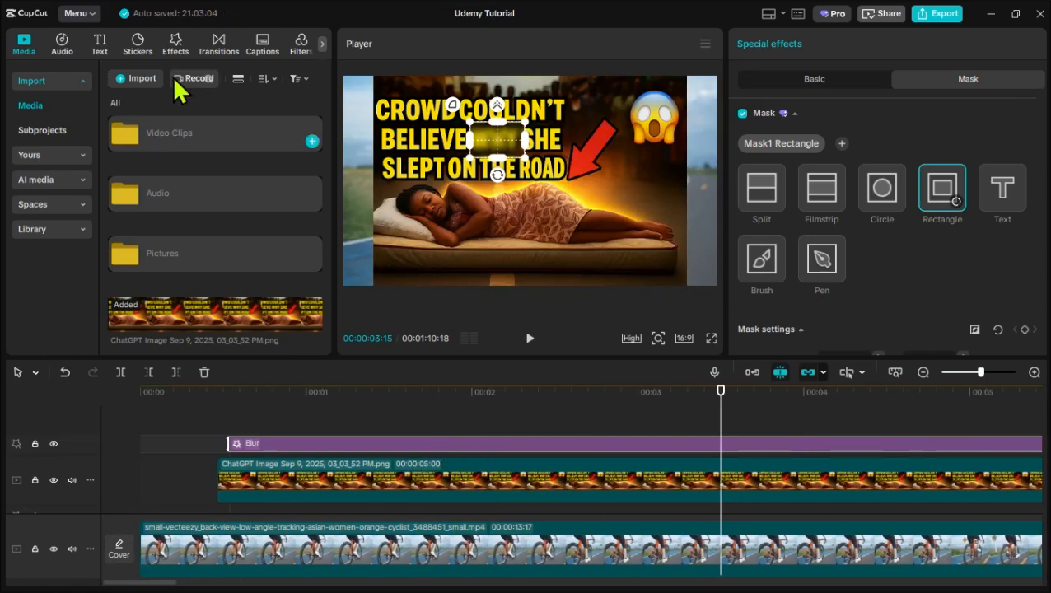
- Search the effects library for Blur again to find a second blur effect
left_click(175, 48)
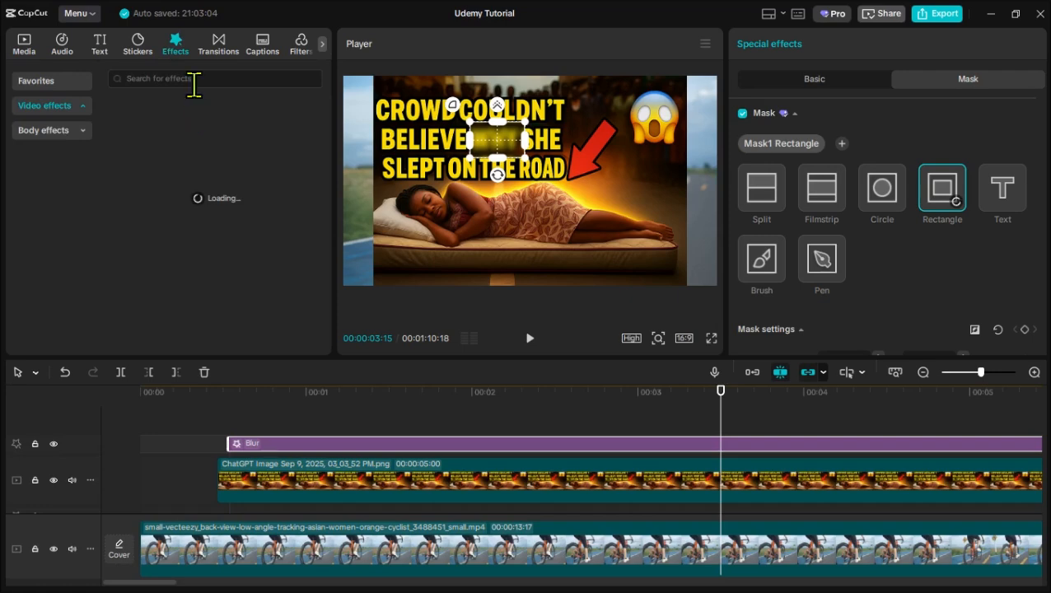
left_click(195, 79)
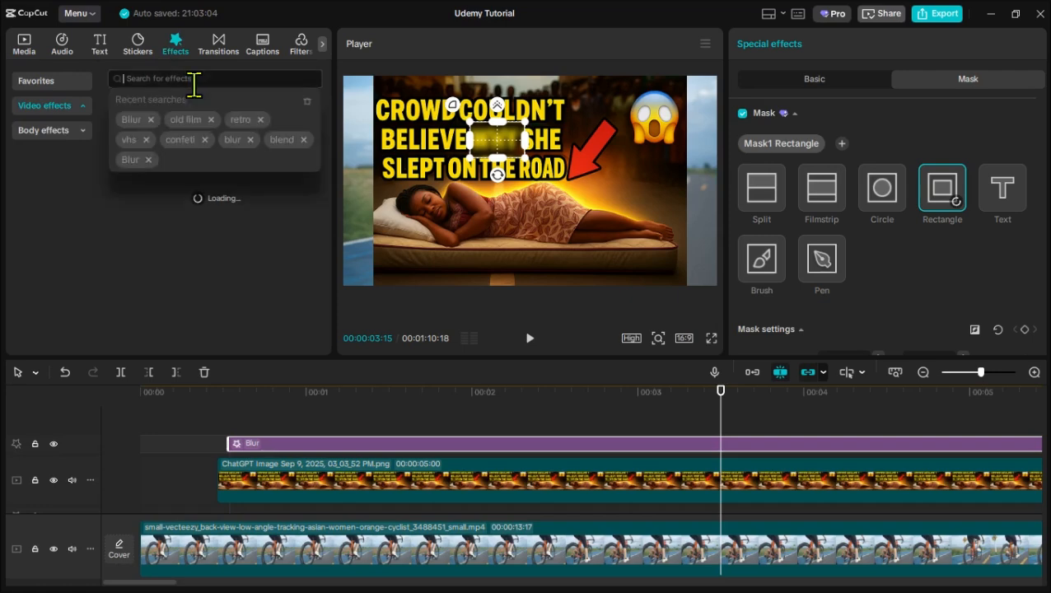
left_click(129, 114)
mouse_move(132, 152)
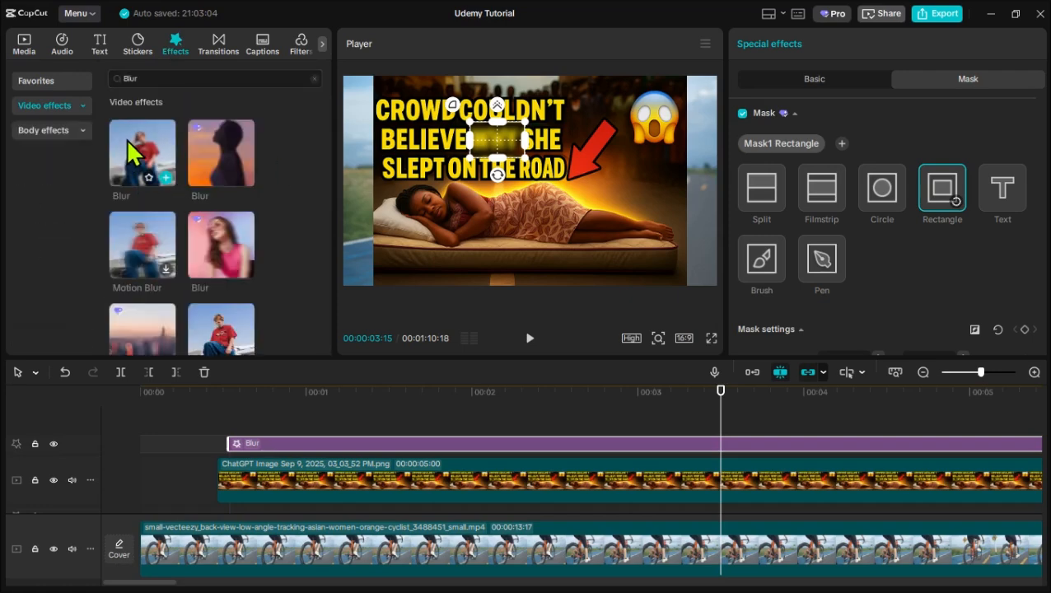
- Apply the basic Blur effect directly to the ChatGPT image clip, separately from the existing Blur effect on its own track
left_click_drag(132, 153, 242, 466)
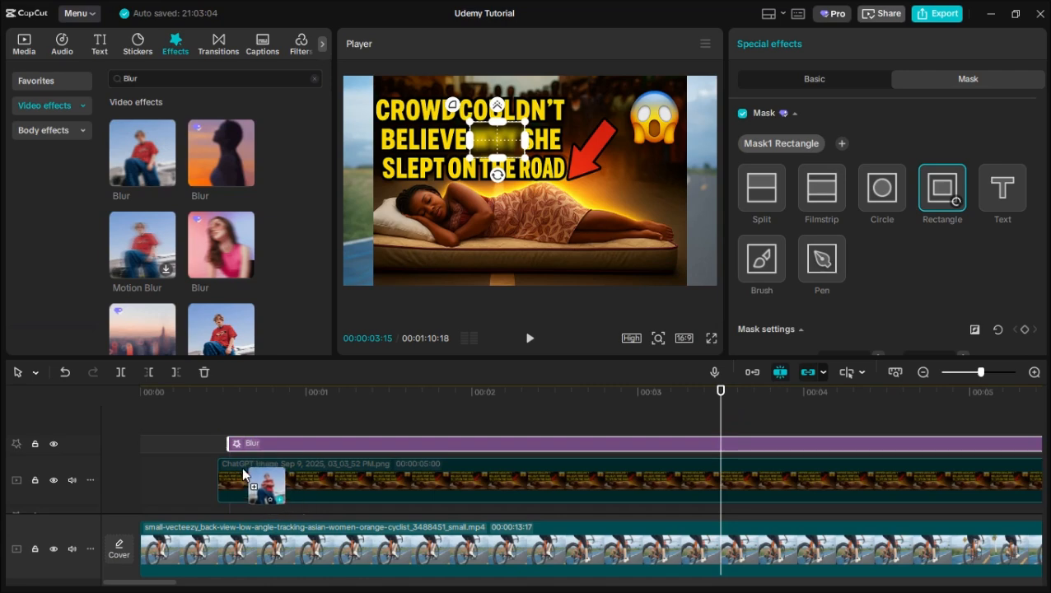
left_click_drag(241, 466, 269, 479)
left_click_drag(321, 447, 333, 482)
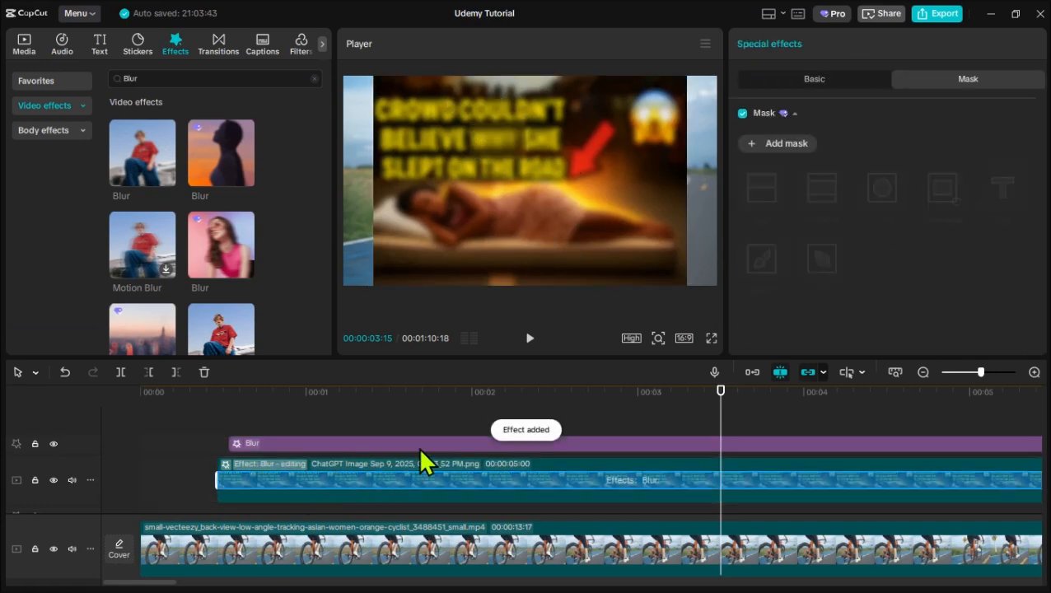
- Add a Rectangle mask to the image clip's Blur effect, then shrink and position it over the word SLEPT
left_click(791, 148)
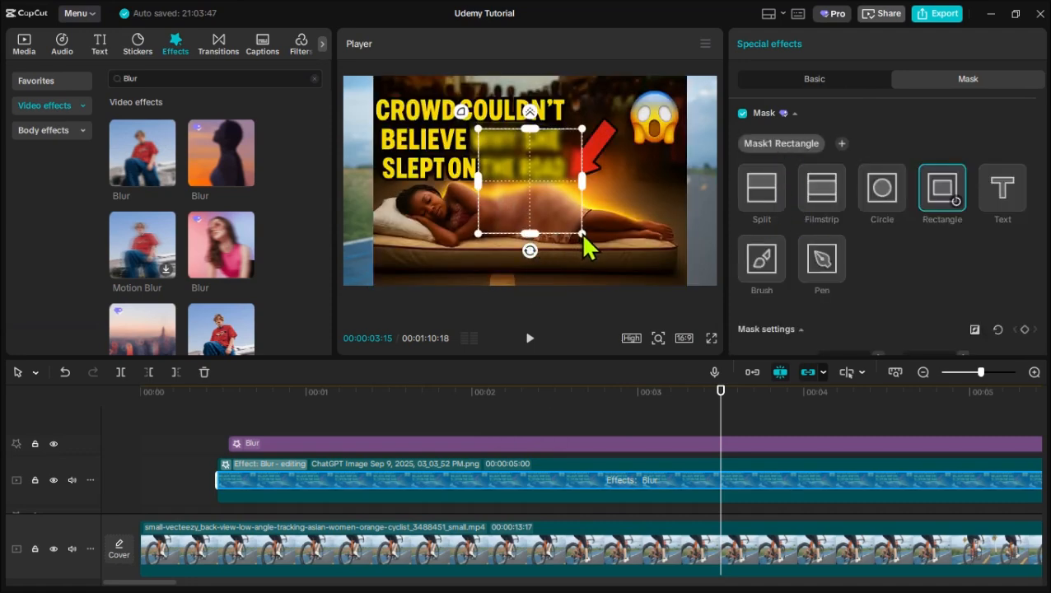
left_click_drag(583, 234, 567, 218)
left_click_drag(536, 182, 418, 186)
left_click_drag(450, 225, 435, 176)
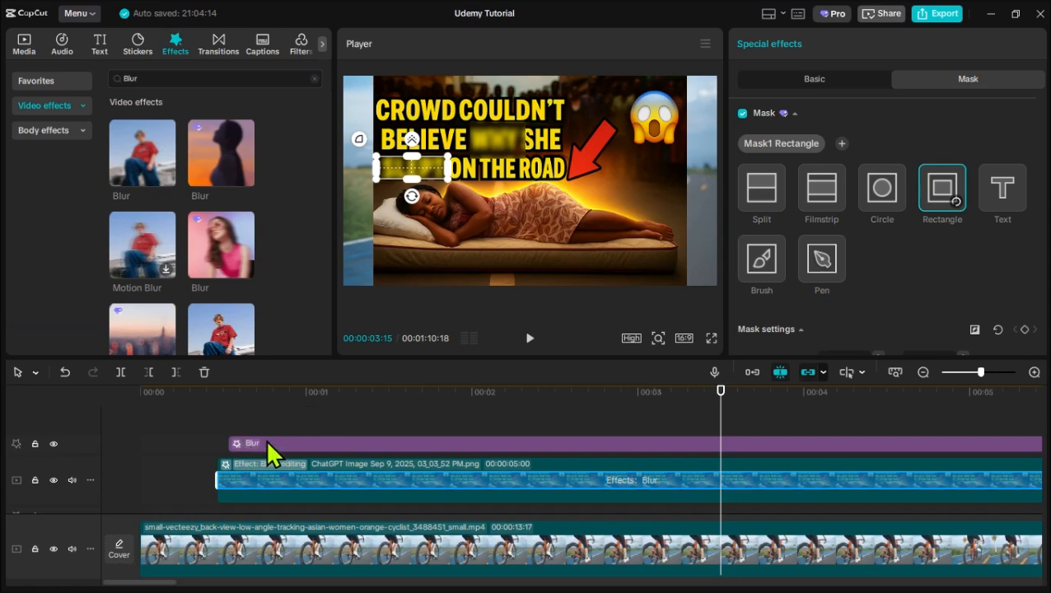
- Move the separate Blur effect to start at about 2.5 s, and play the section back through the end of the image clip
left_click_drag(265, 440, 542, 445)
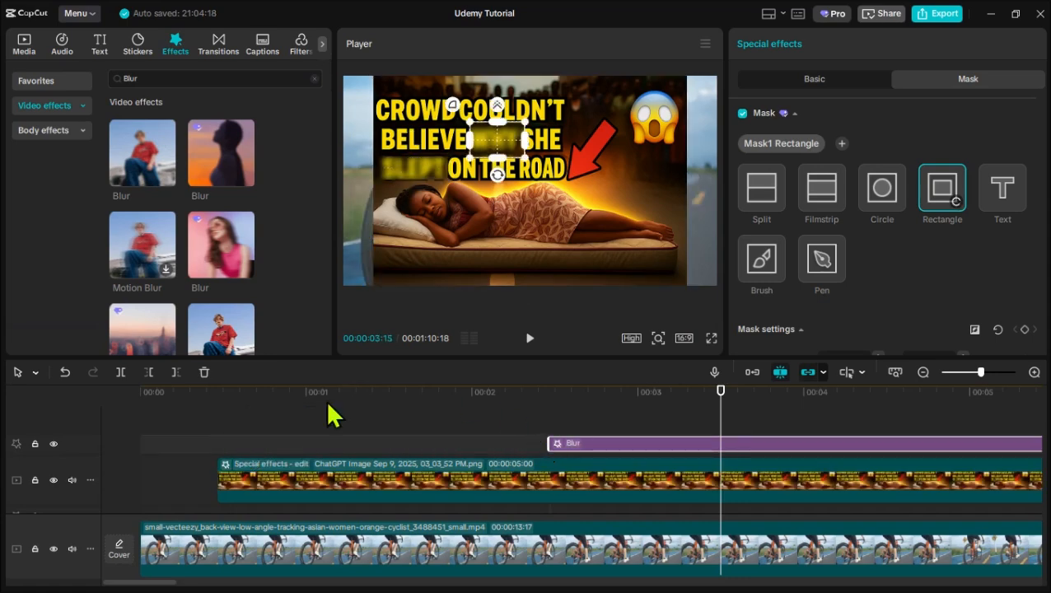
left_click(239, 426)
left_click(218, 406)
key("space")
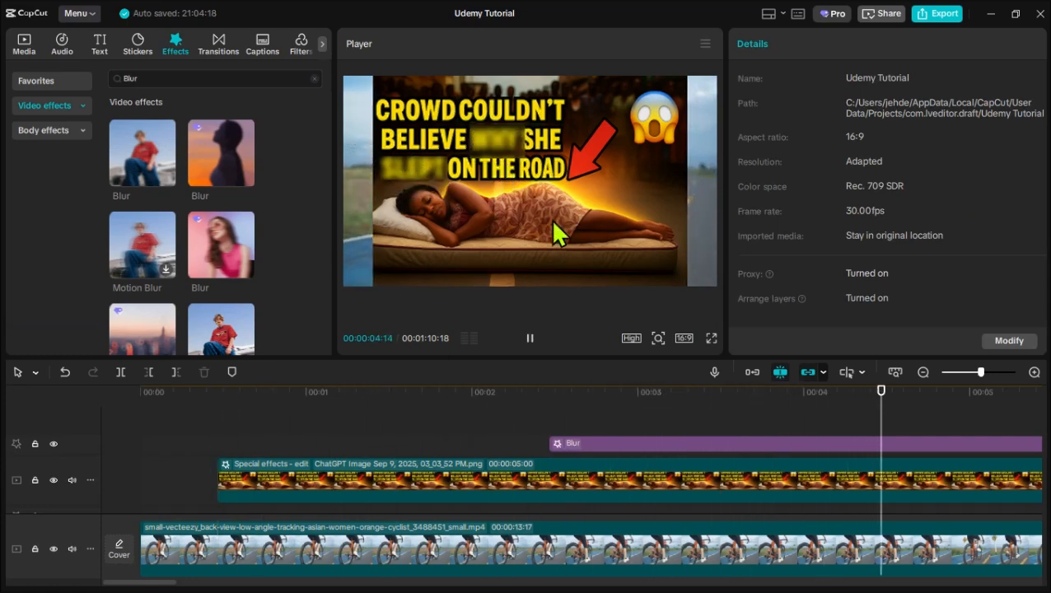
left_click(430, 422)
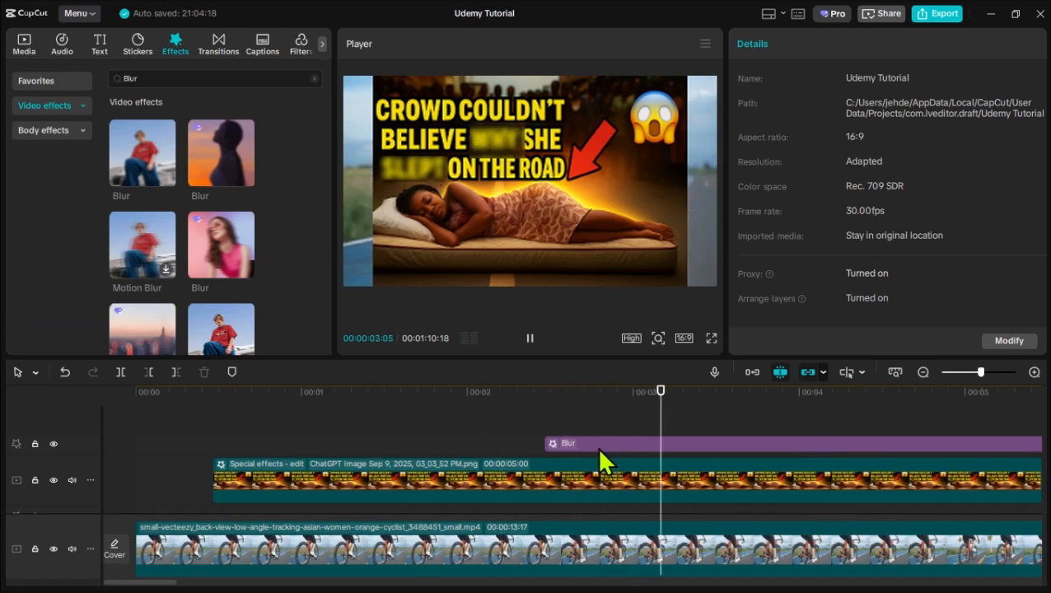
scroll(984, 500, "right", 5)
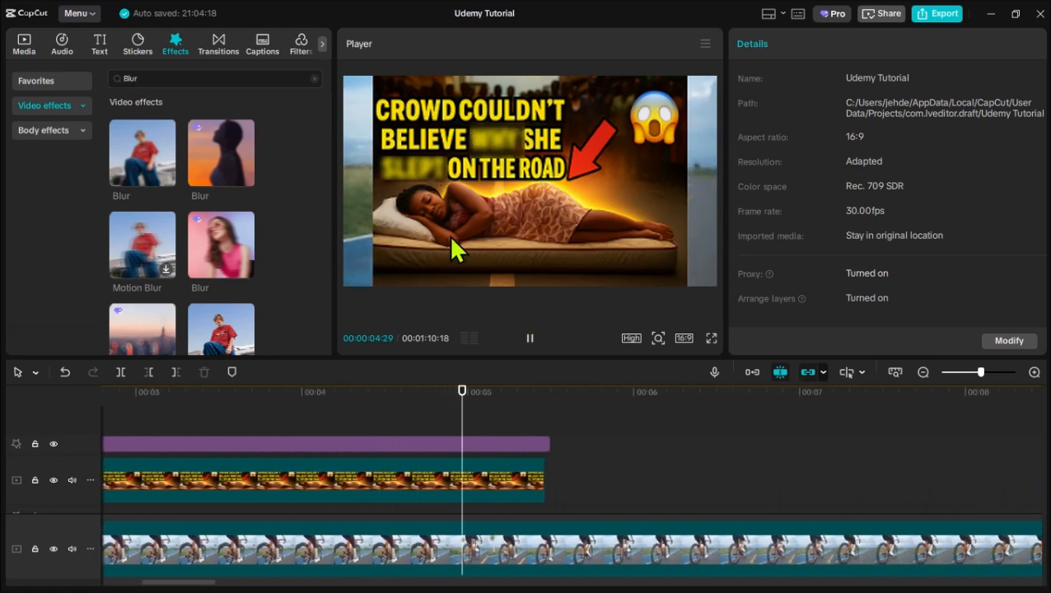
key("space")
scroll(357, 414, "left", 1)
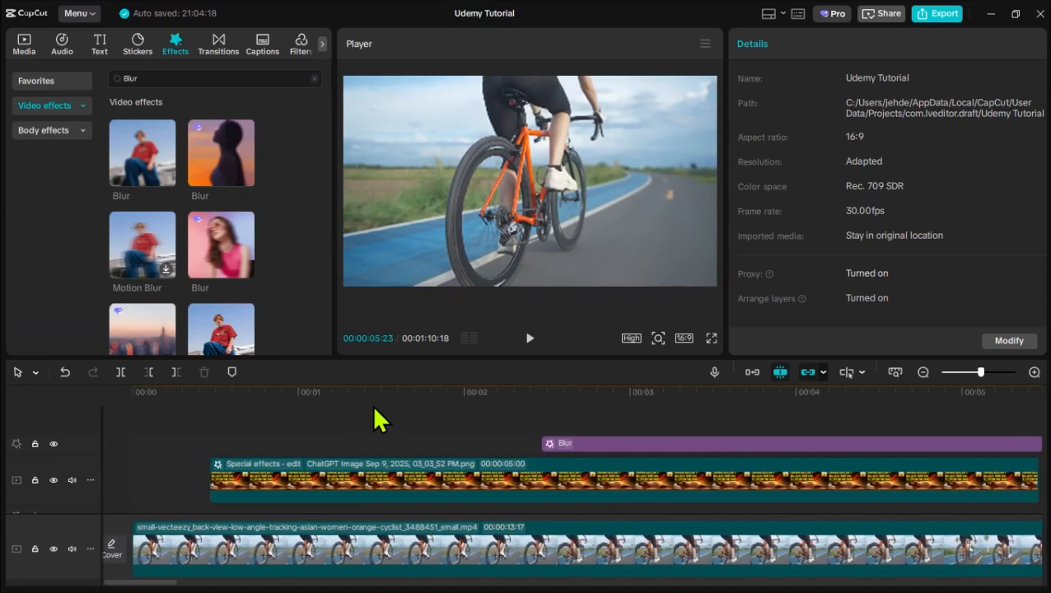
- Scale the image clip up to 121% so it fills the whole frame, checking the blurred word at about 1 s
left_click(370, 416)
left_click(399, 476)
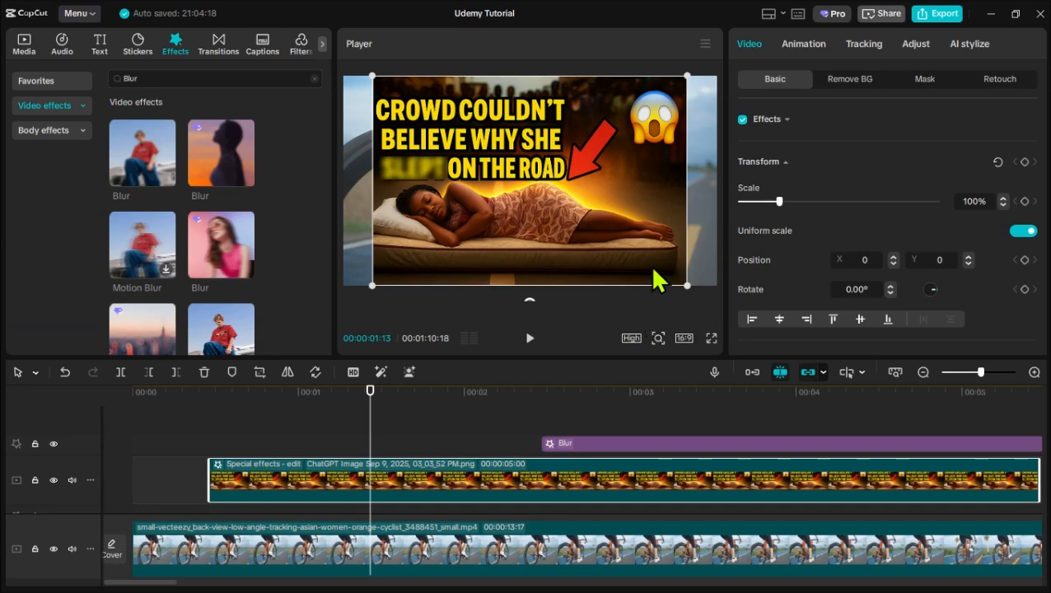
left_click_drag(686, 289, 739, 324)
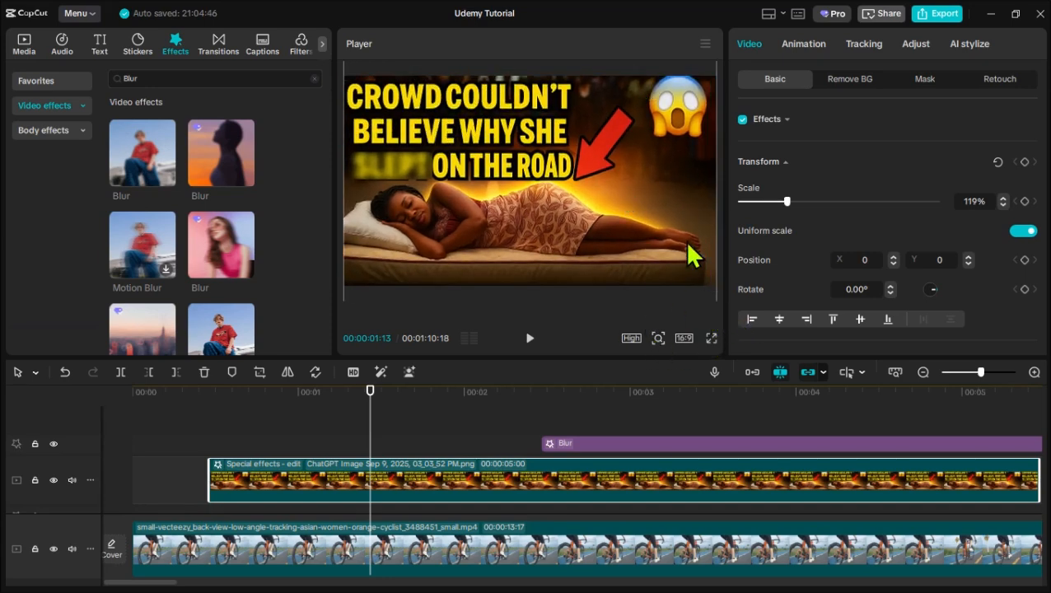
left_click_drag(786, 206, 787, 221)
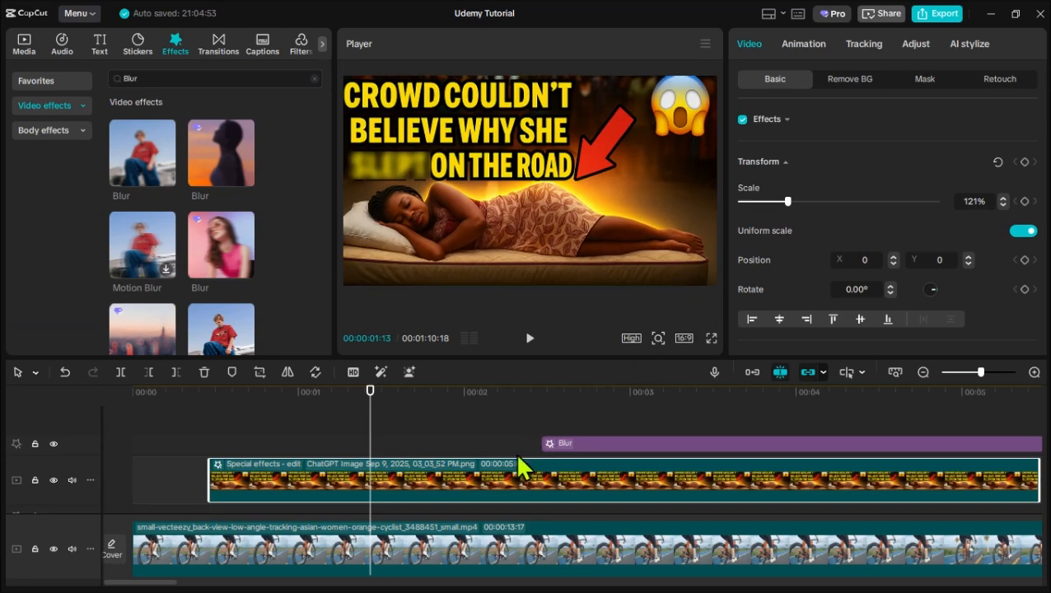
scroll(521, 465, "right", 4)
scroll(585, 465, "left", 4)
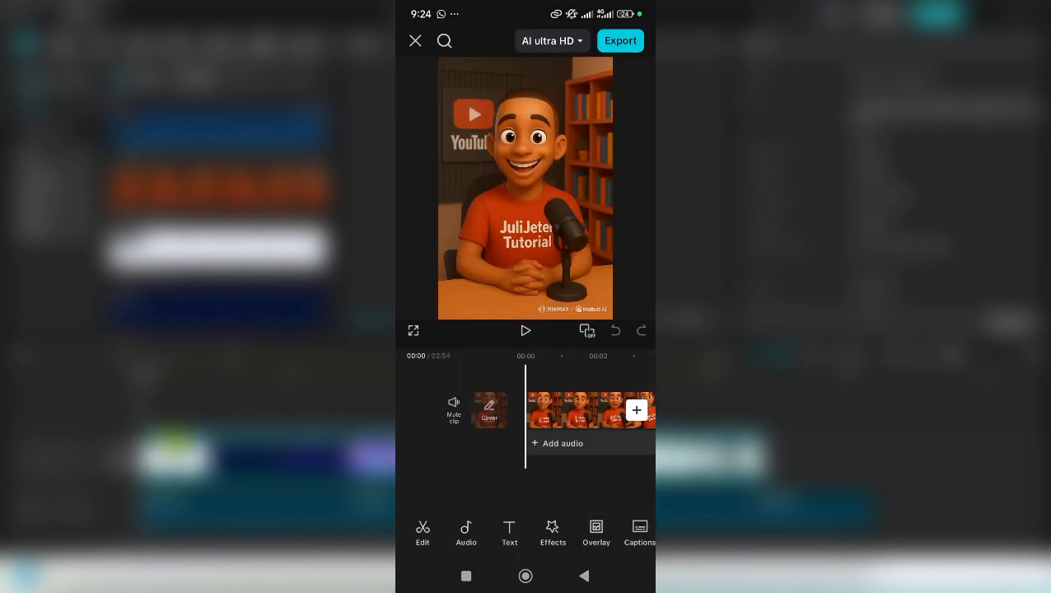
- Switch to the CapCut mobile editor and preview the Multi Polaroid video effect from about 9 s into the project
left_click_drag(535, 423, 490, 427)
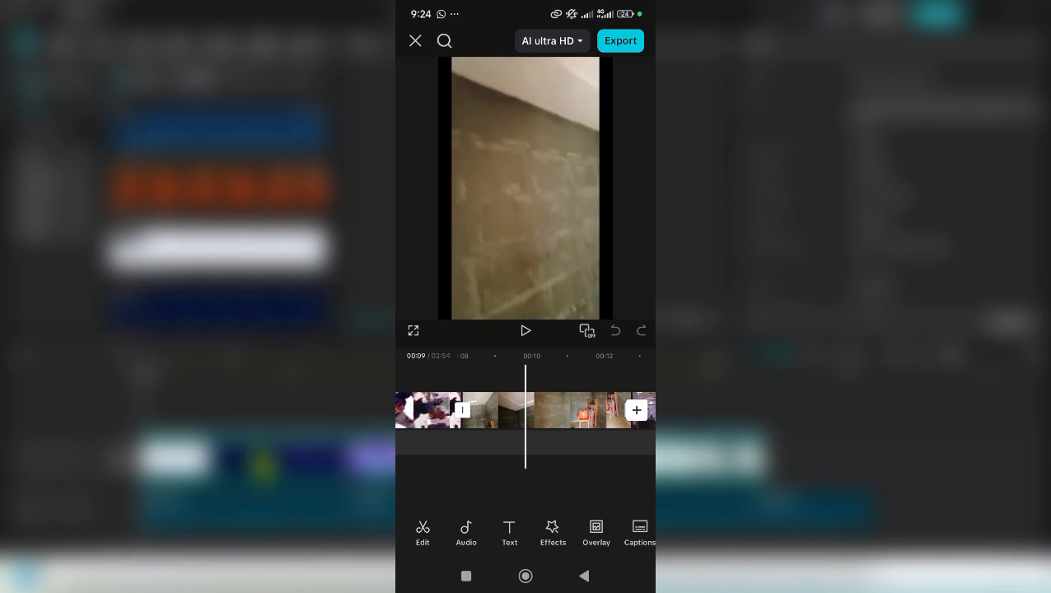
left_click(553, 531)
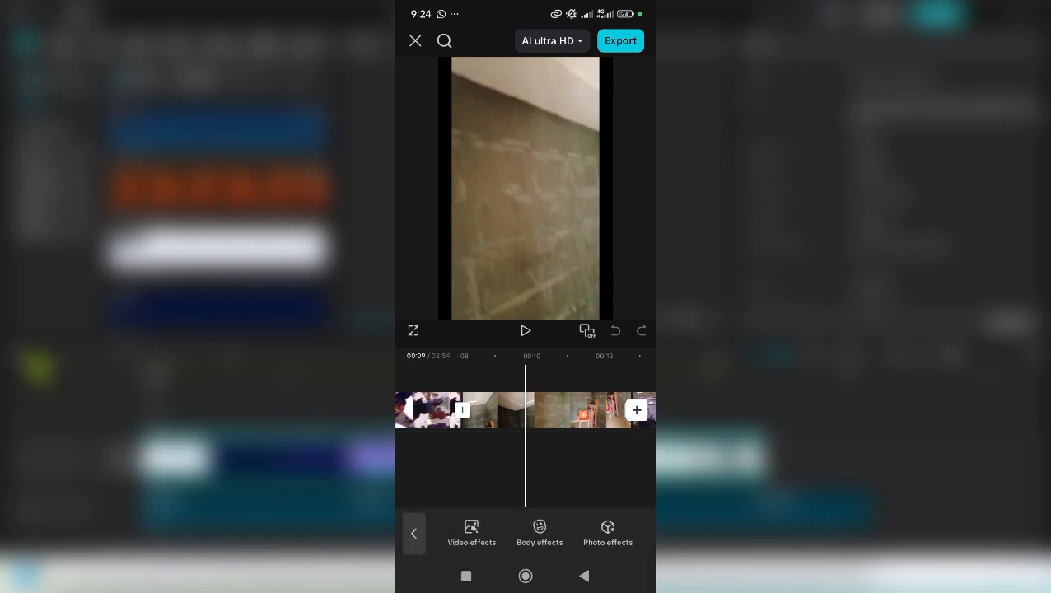
left_click(475, 531)
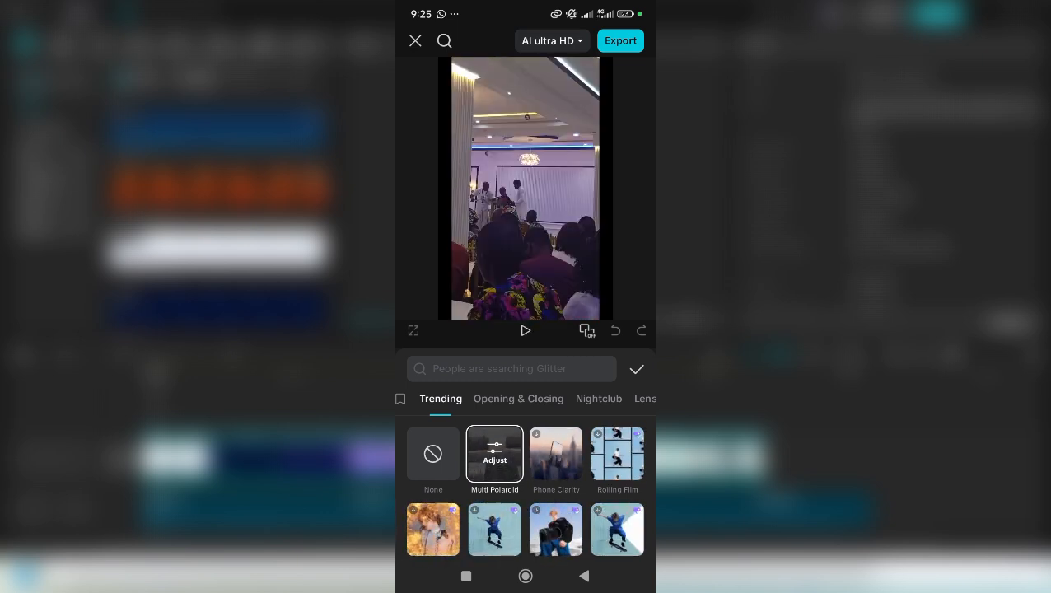
left_click(528, 332)
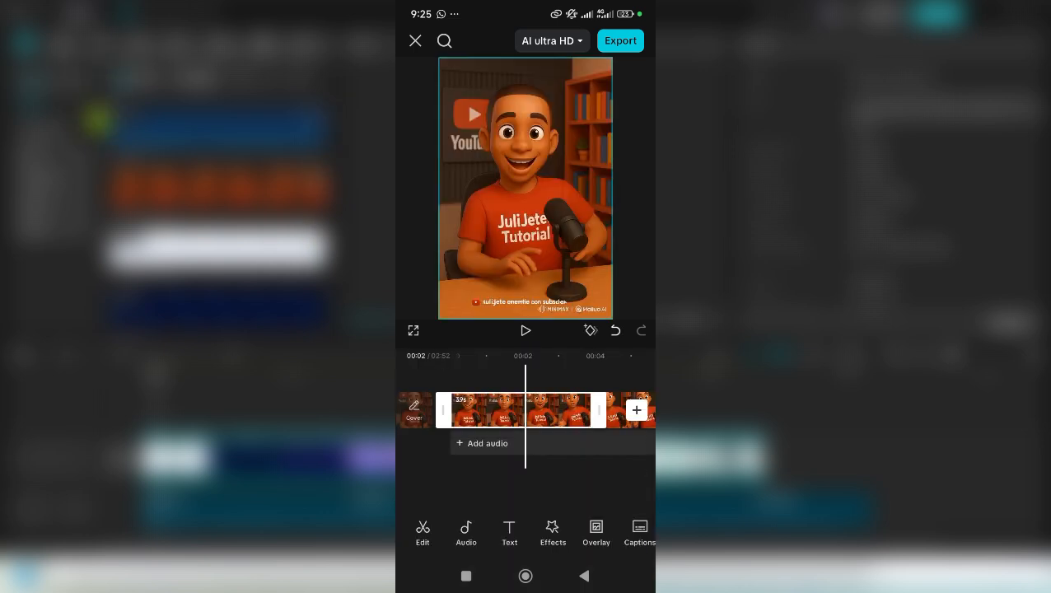
- Apply the Multi Polaroid video effect directly to the first clip, and play it back past the clip's end
left_click(520, 410)
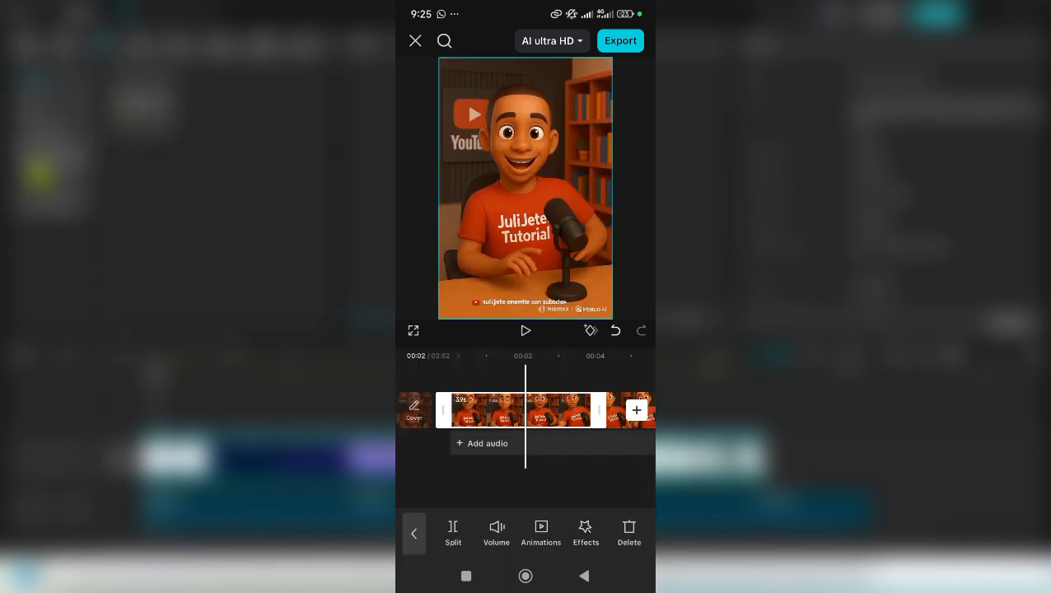
left_click(586, 531)
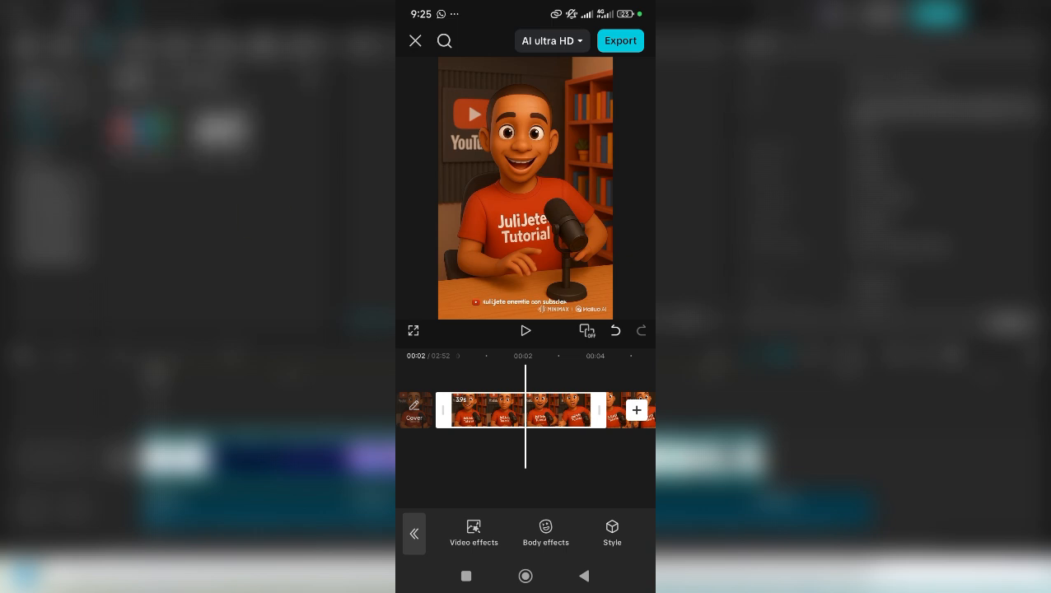
left_click(474, 530)
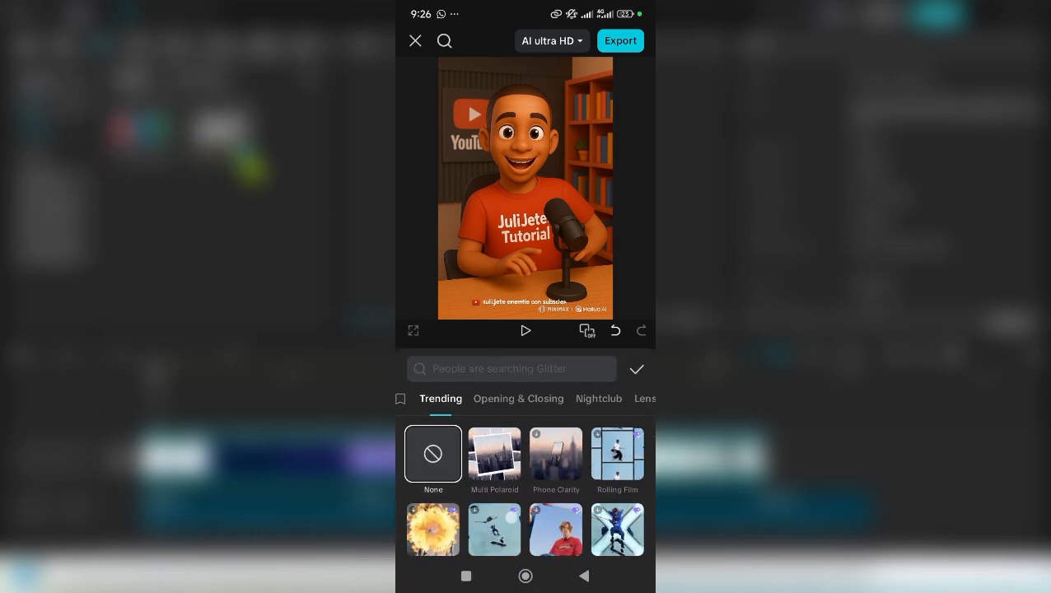
left_click_drag(528, 511, 527, 458)
left_click(434, 477)
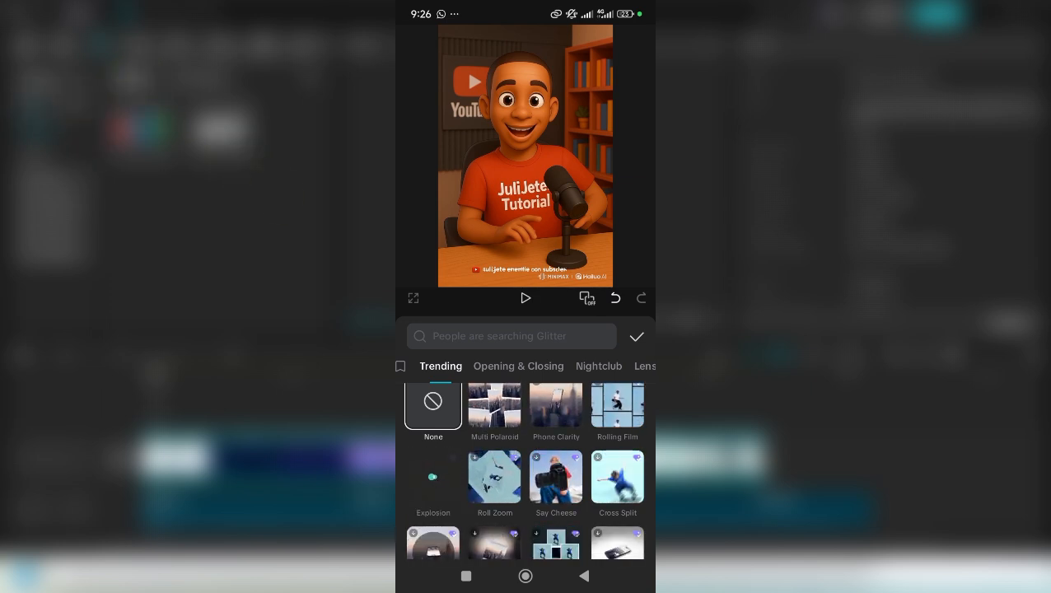
left_click(494, 405)
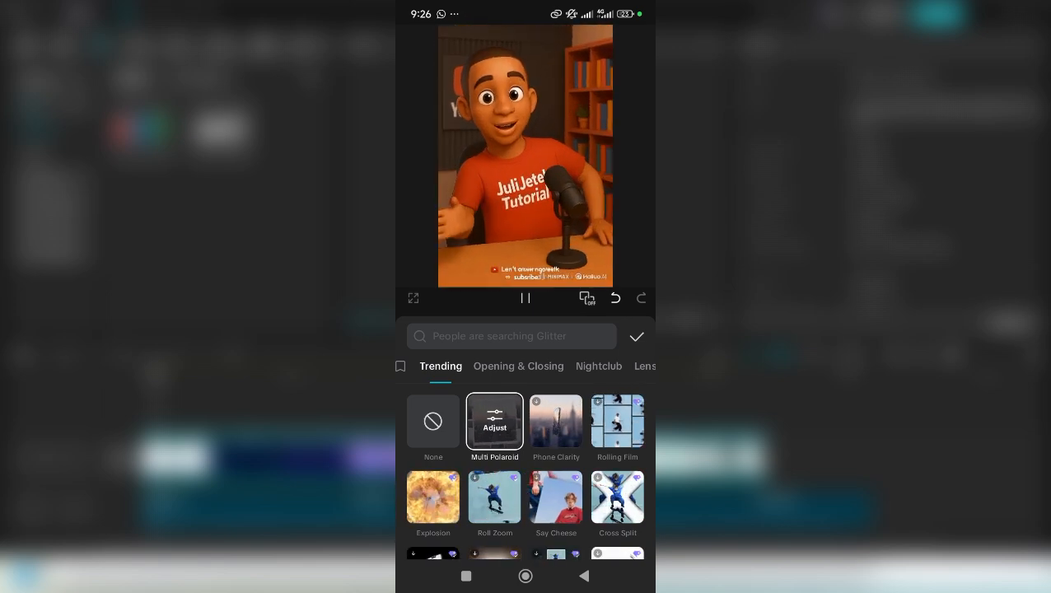
left_click(636, 336)
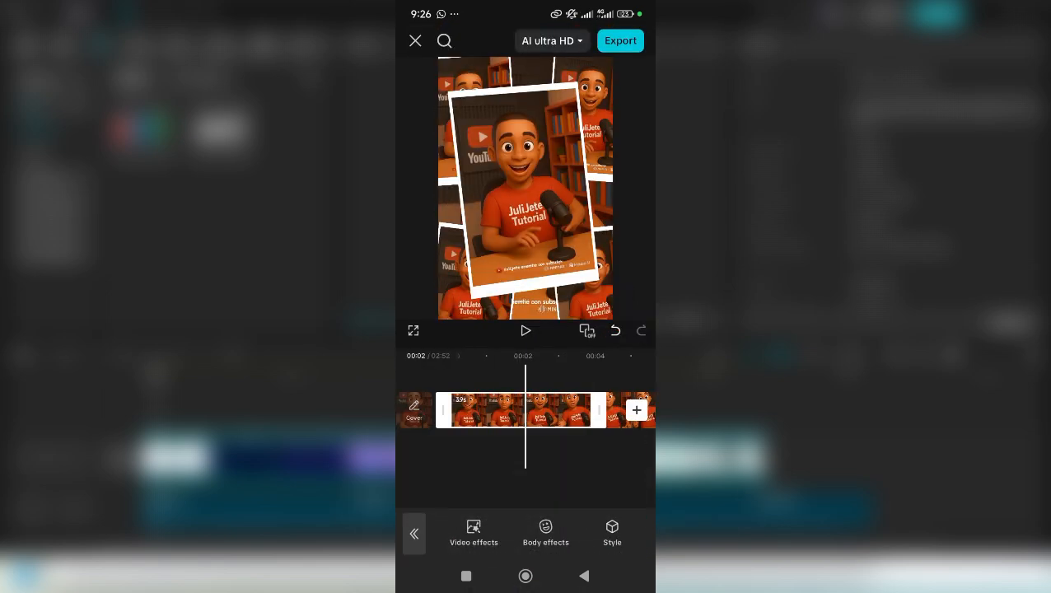
left_click(526, 330)
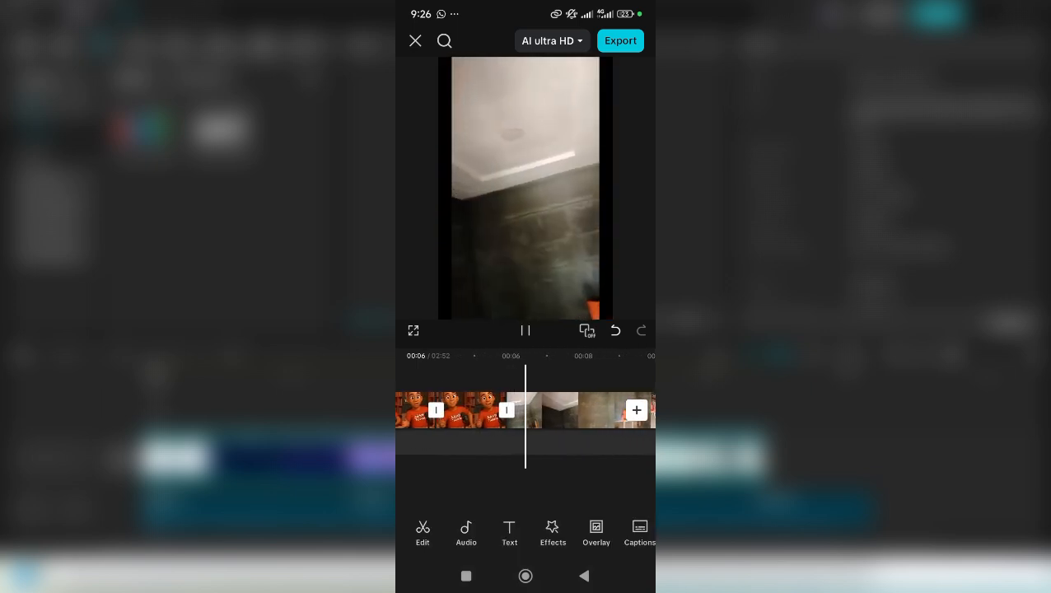
left_click(526, 330)
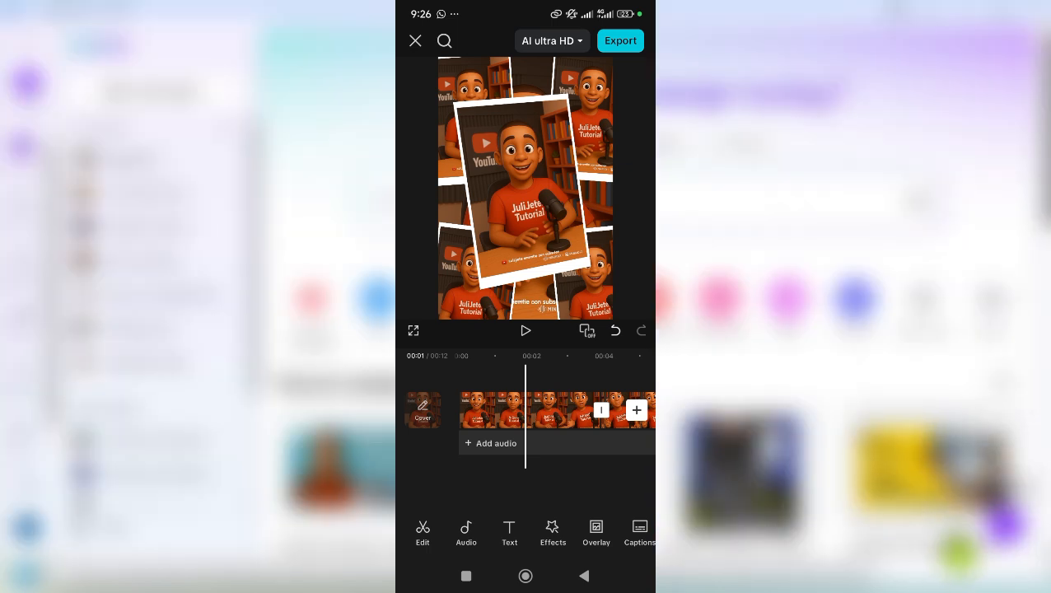
- Apply the Ocean Eyes landscape filter at about two-thirds intensity, and play the project from the start
left_click_drag(597, 536, 504, 540)
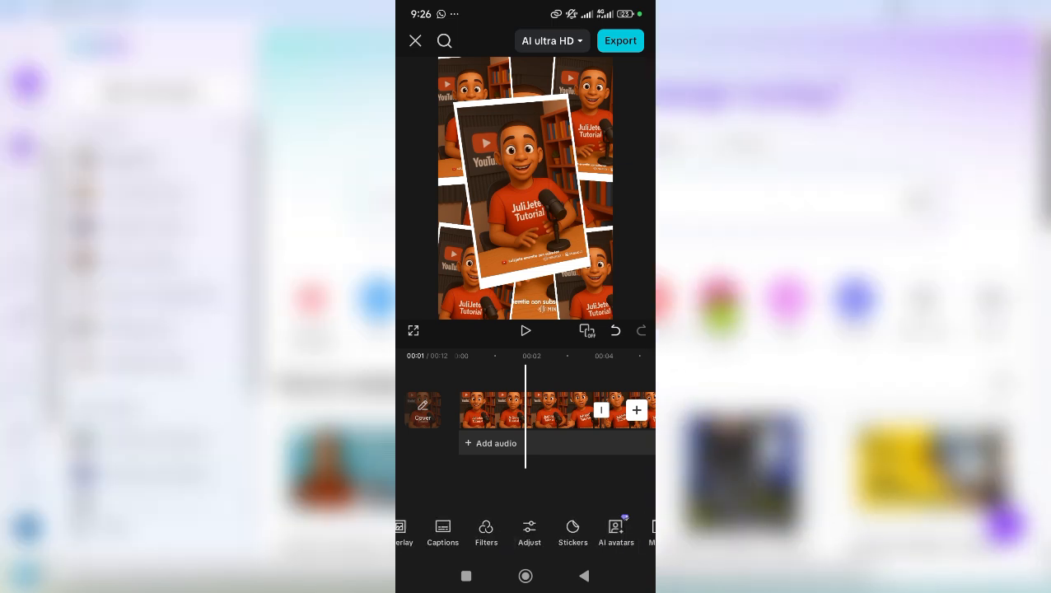
left_click(486, 531)
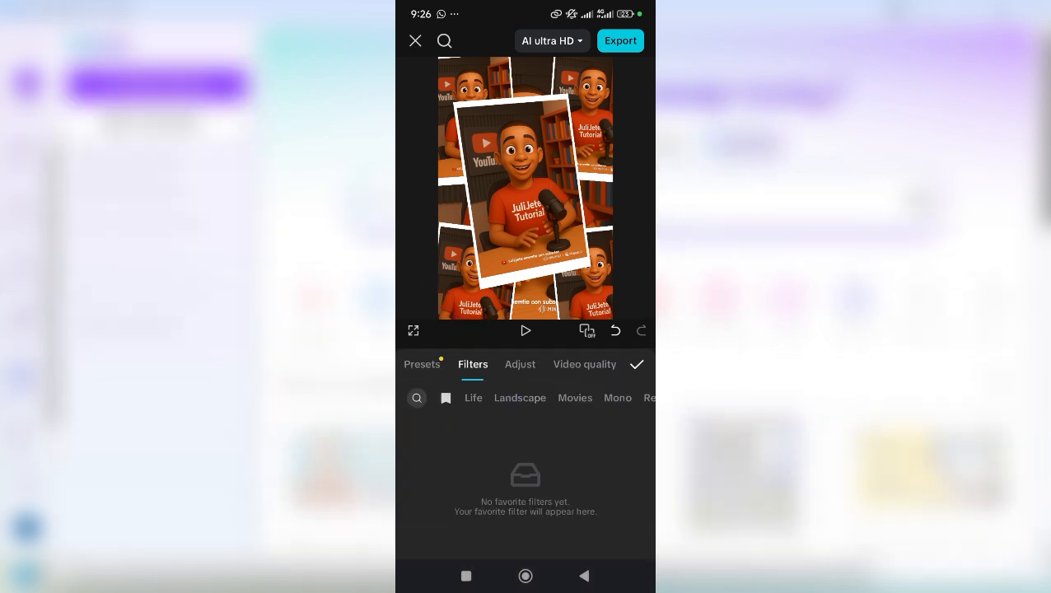
left_click(518, 364)
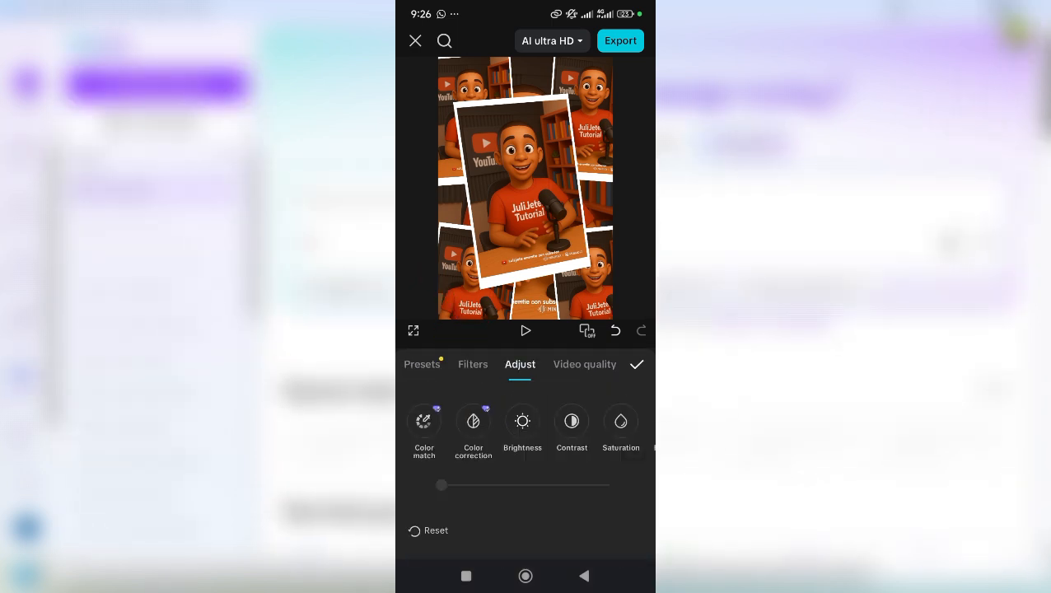
left_click(473, 364)
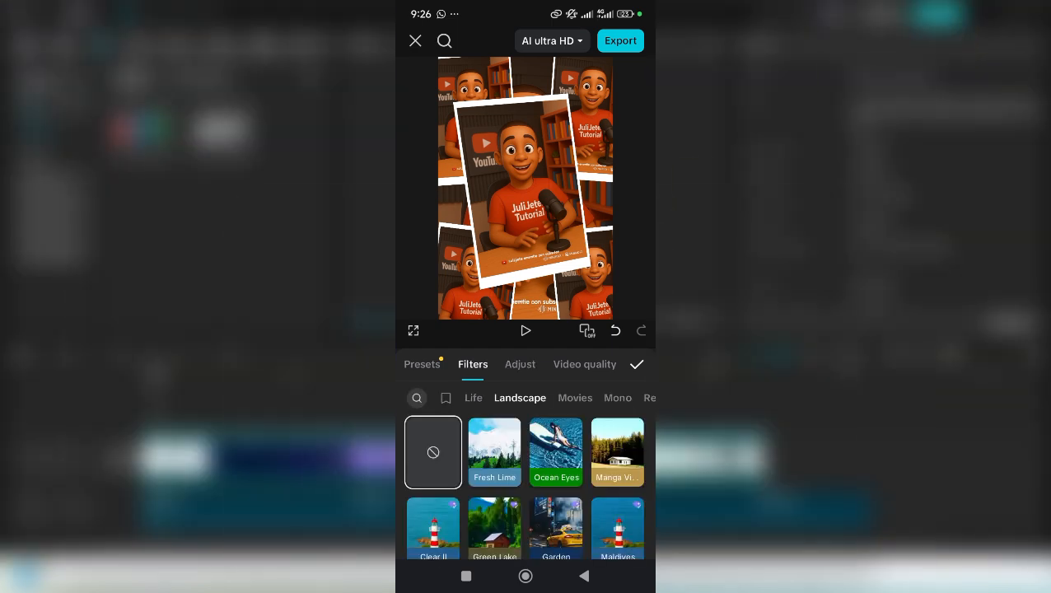
left_click(557, 453)
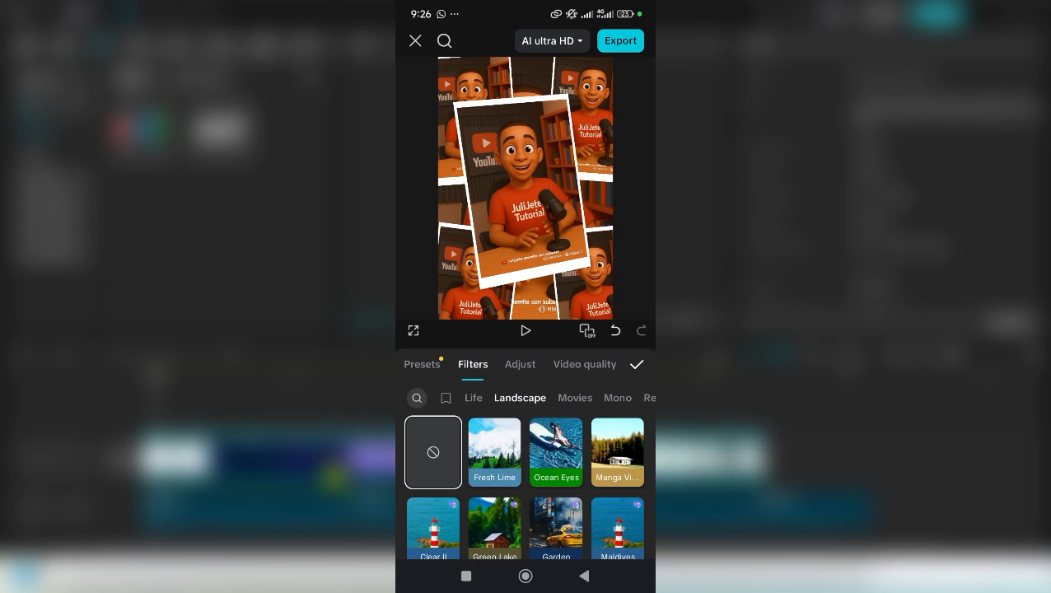
left_click_drag(576, 542, 553, 542)
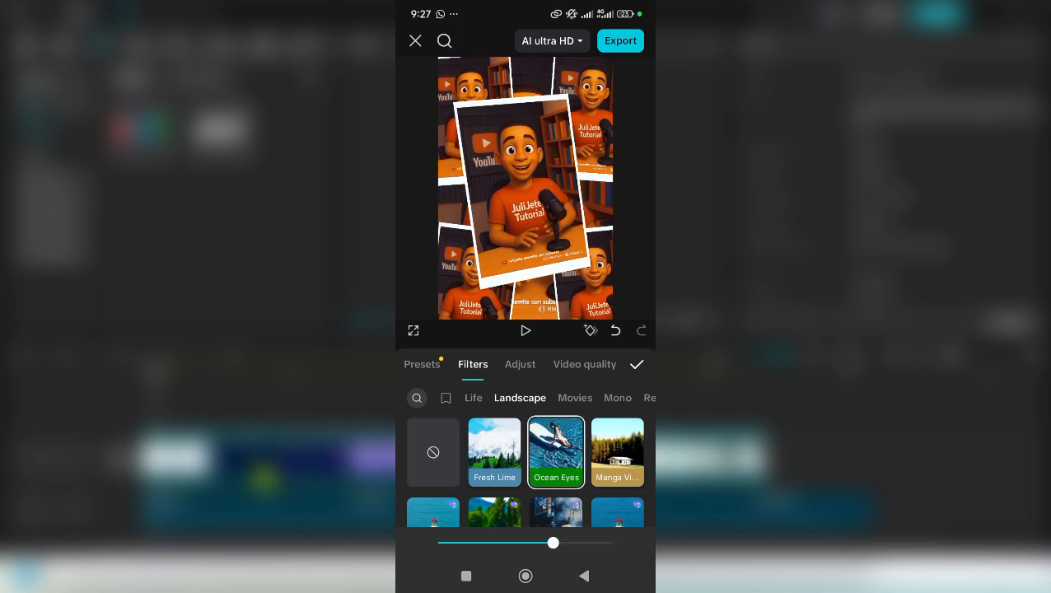
left_click(641, 364)
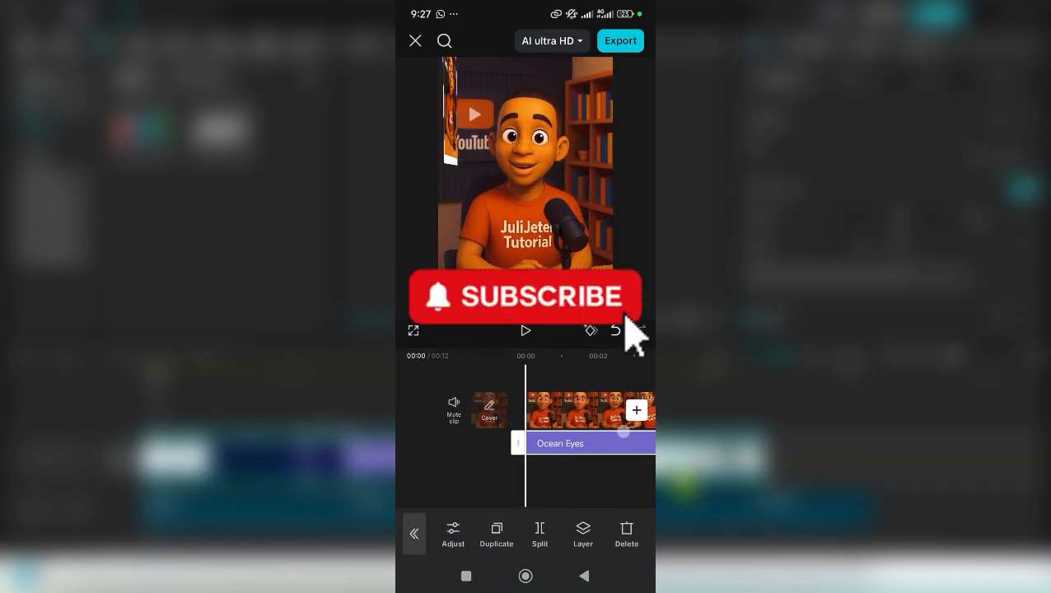
left_click(525, 330)
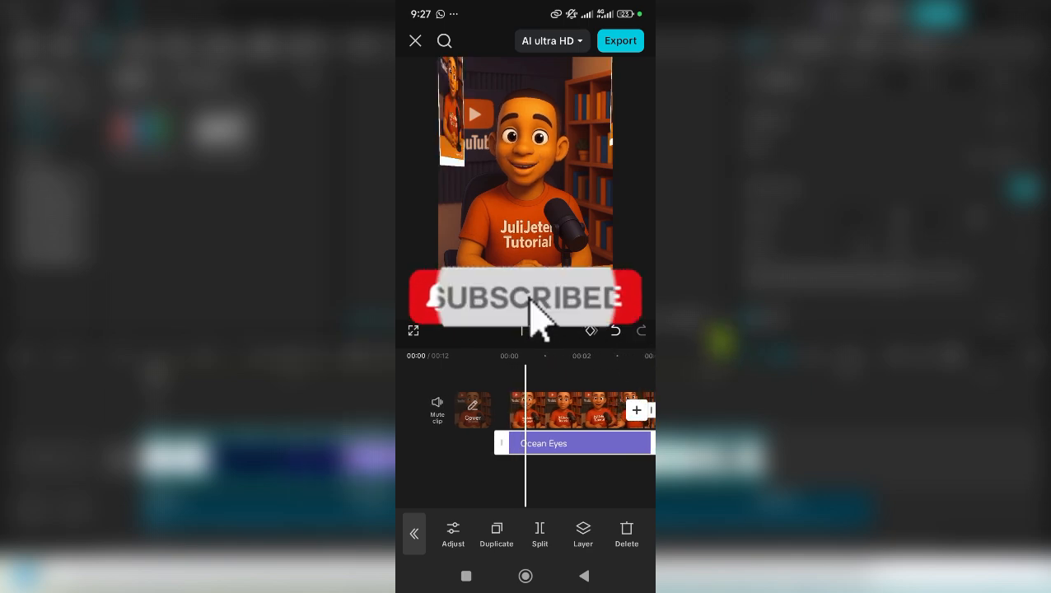